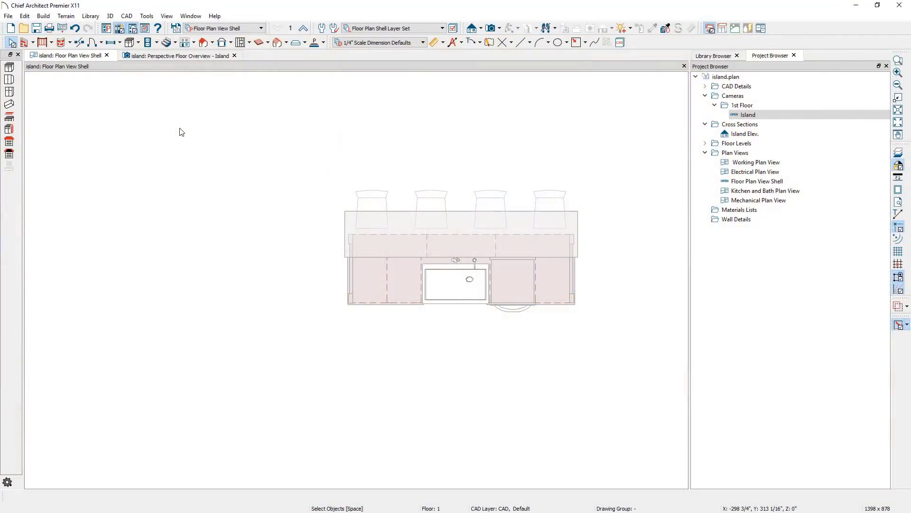
- Place two base cabinets side by side in the empty area beside the island
click(129, 42)
click(258, 275)
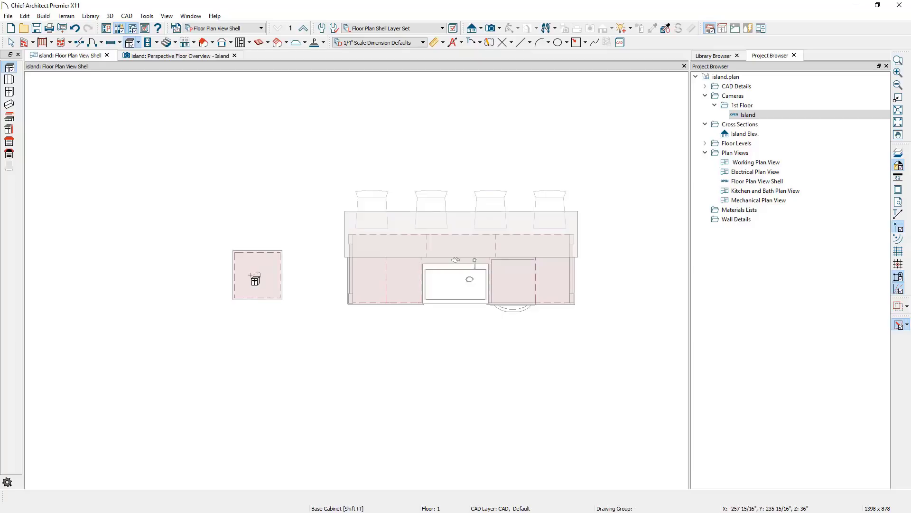
click(212, 276)
key(space)
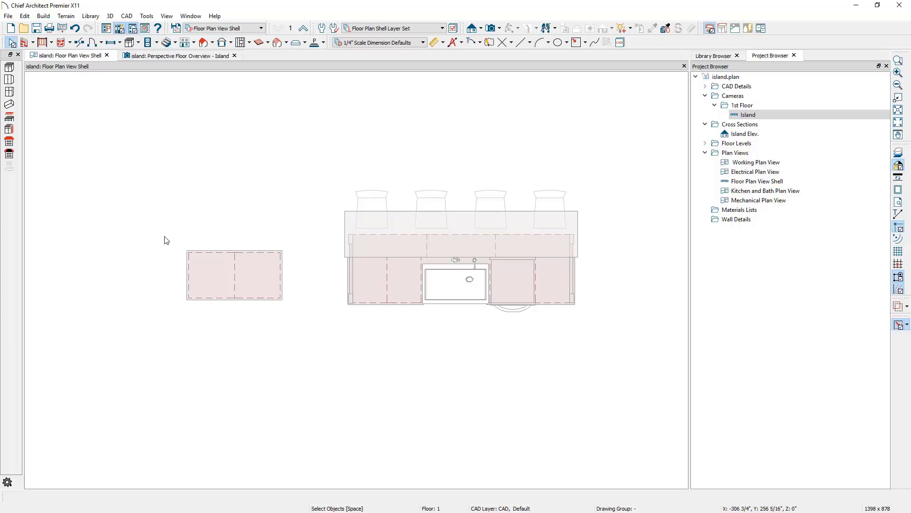
- Make the two base cabinets into an architectural block and add the block to the library
drag(164, 236, 294, 325)
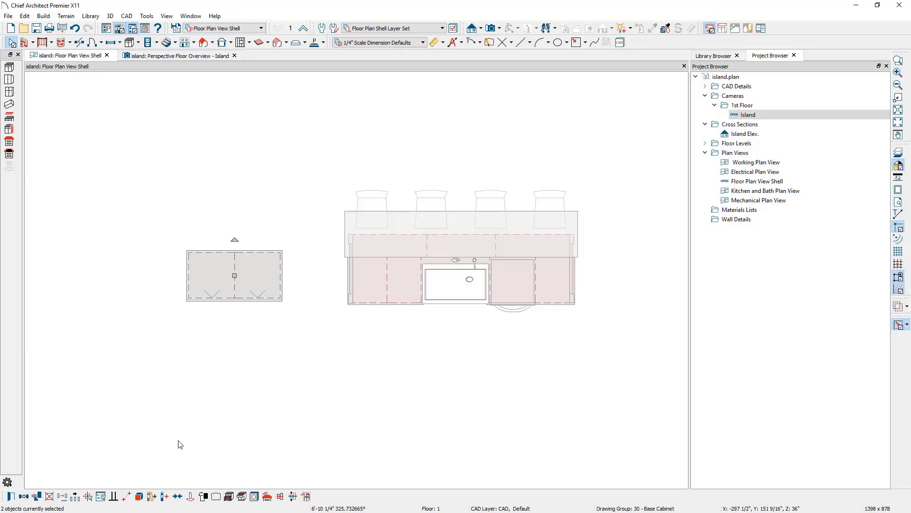
click(139, 496)
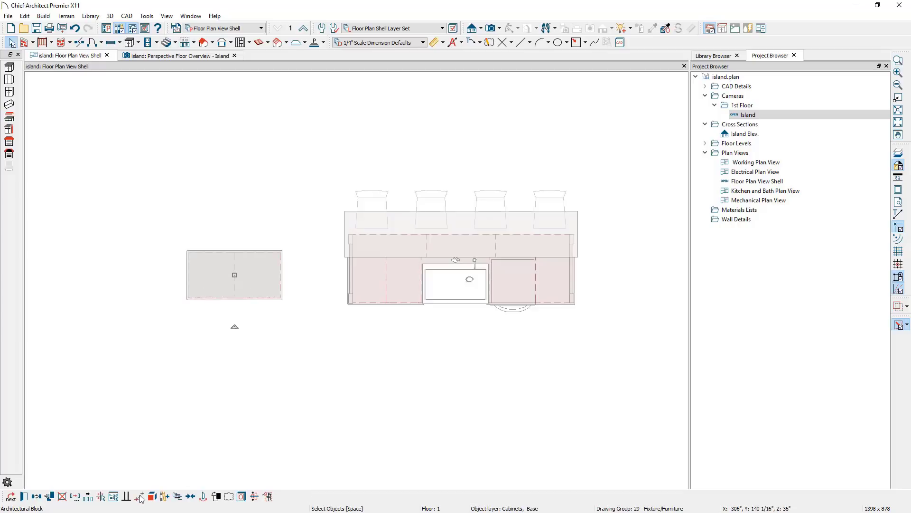
click(165, 496)
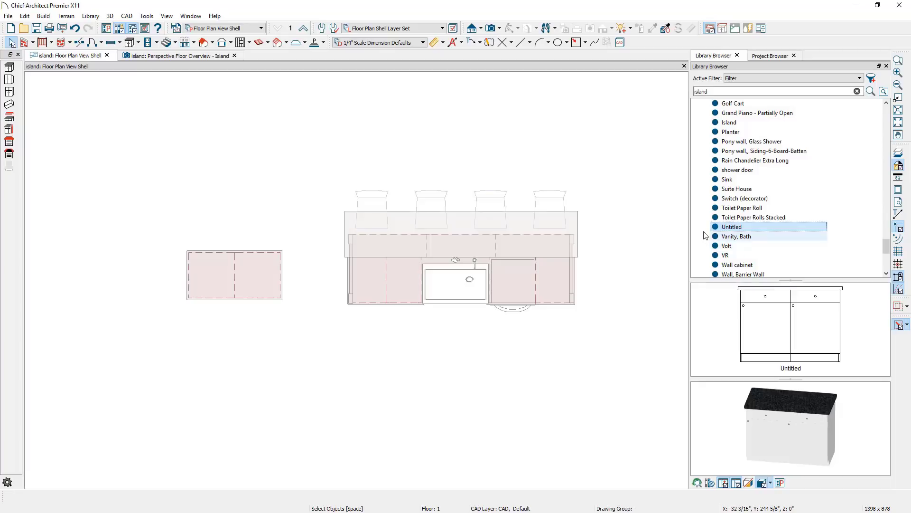
- Rename the new untitled library block as temp island
right_click(751, 231)
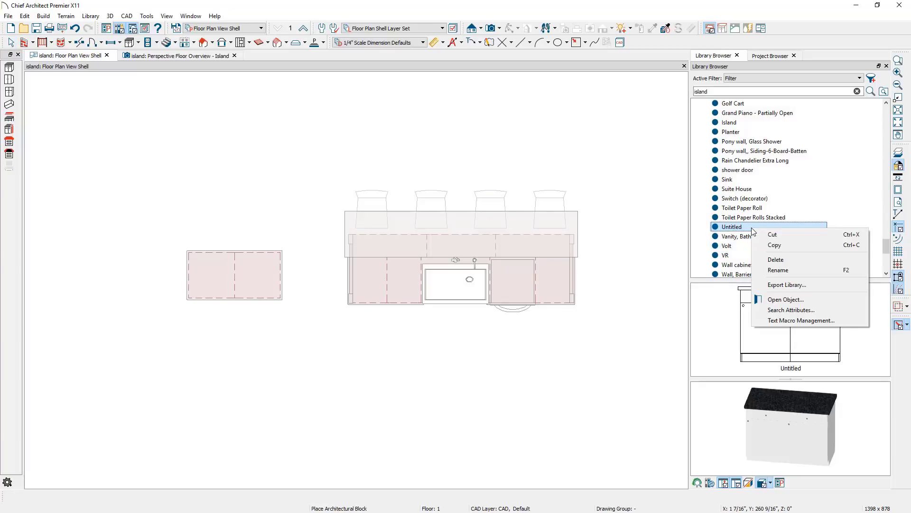
click(790, 270)
text(t)
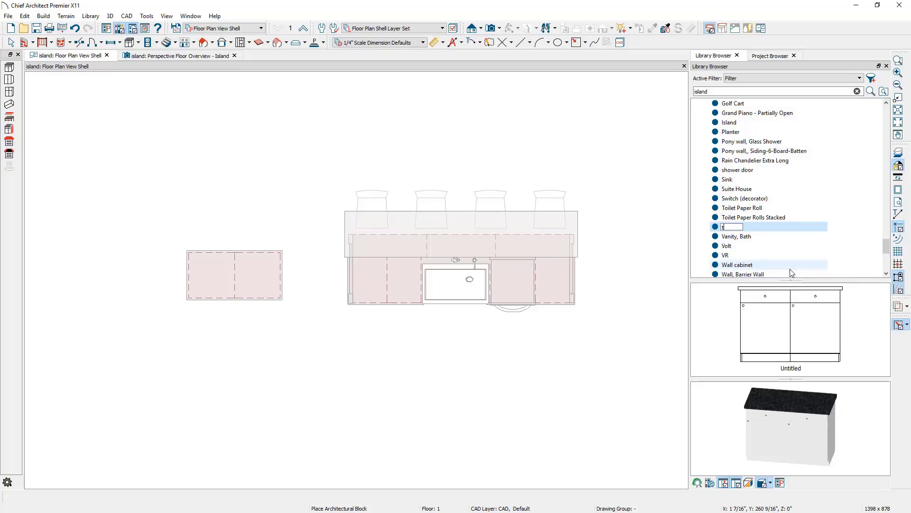
text(emp island)
key(Return)
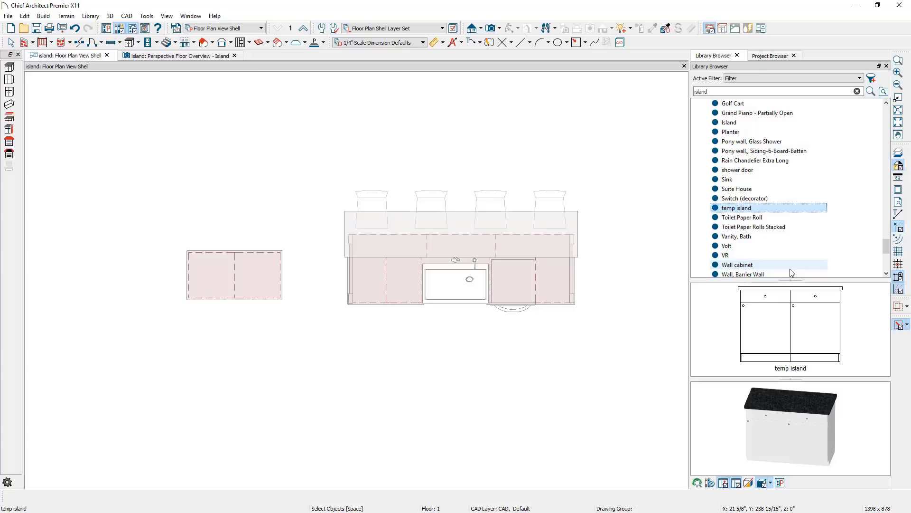
- Preview the completed islands in the custom cabinets library folder, including Island GV Options A, B and C and Island, HollyJoe
click(774, 208)
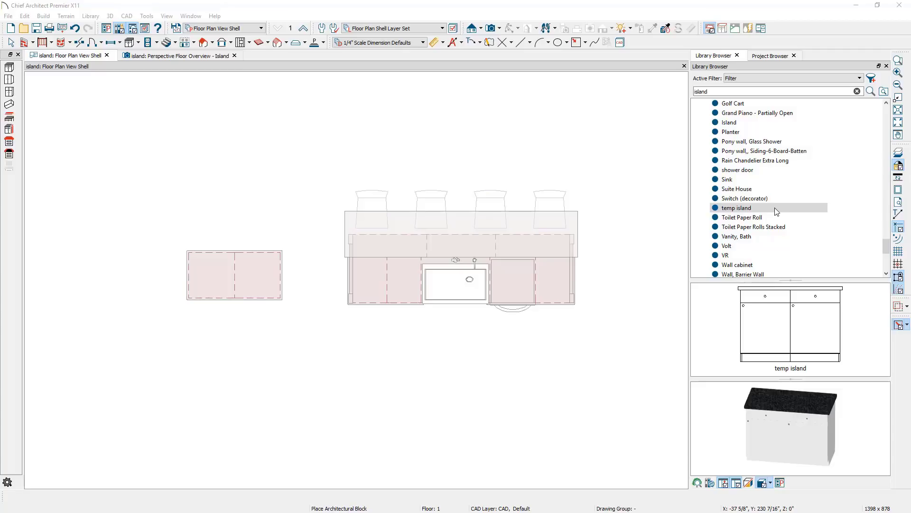
drag(886, 246, 887, 199)
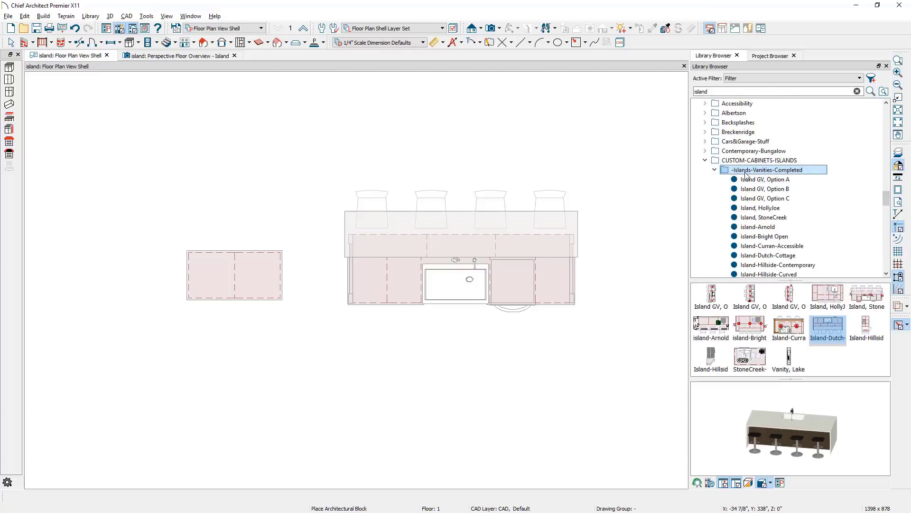
click(773, 180)
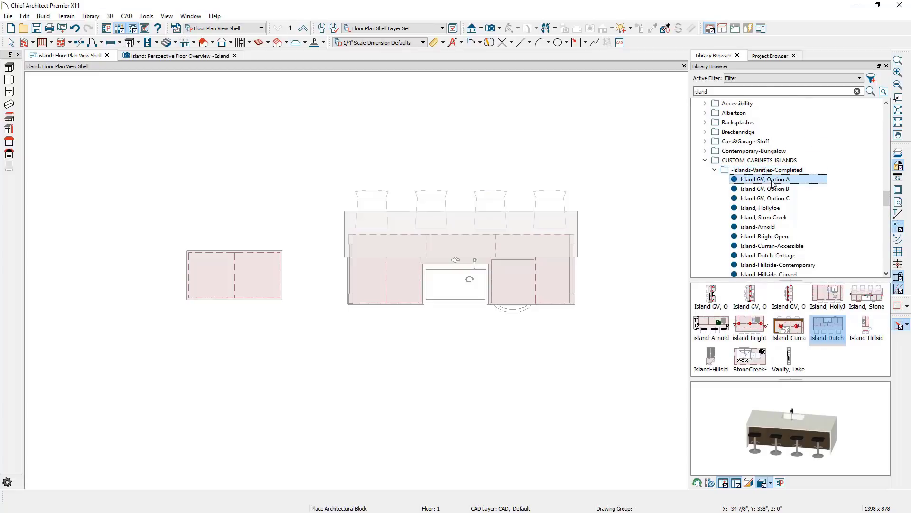
click(777, 189)
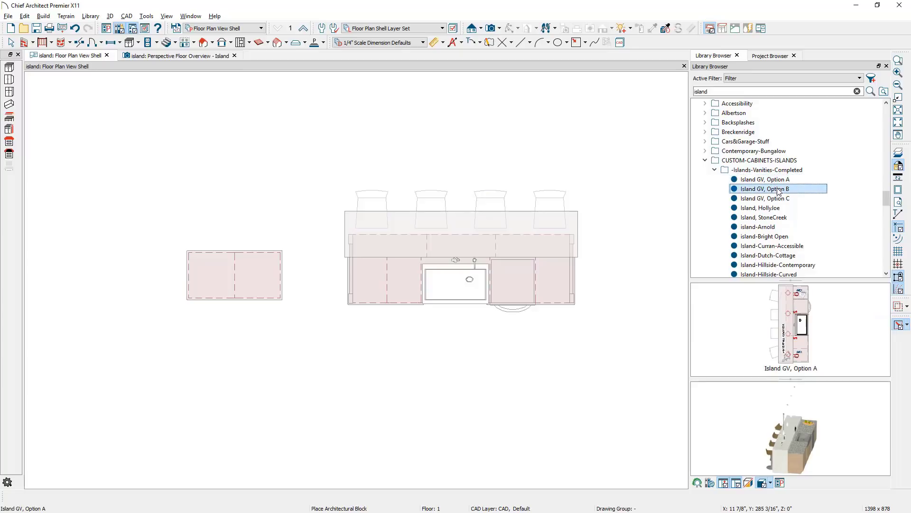
click(798, 199)
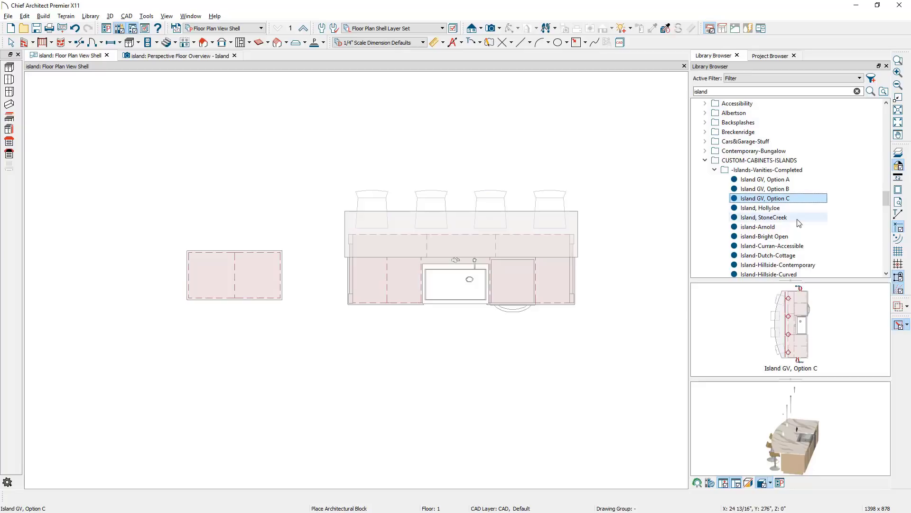
click(789, 209)
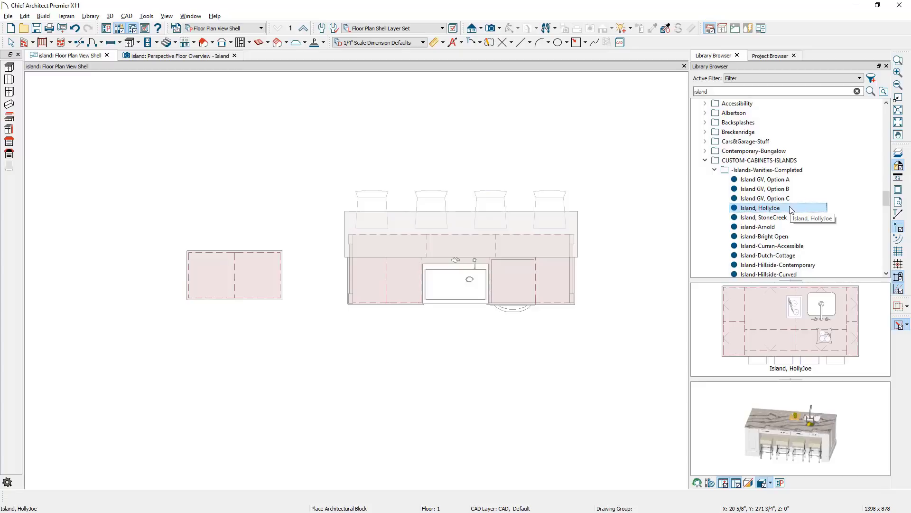
key(Escape)
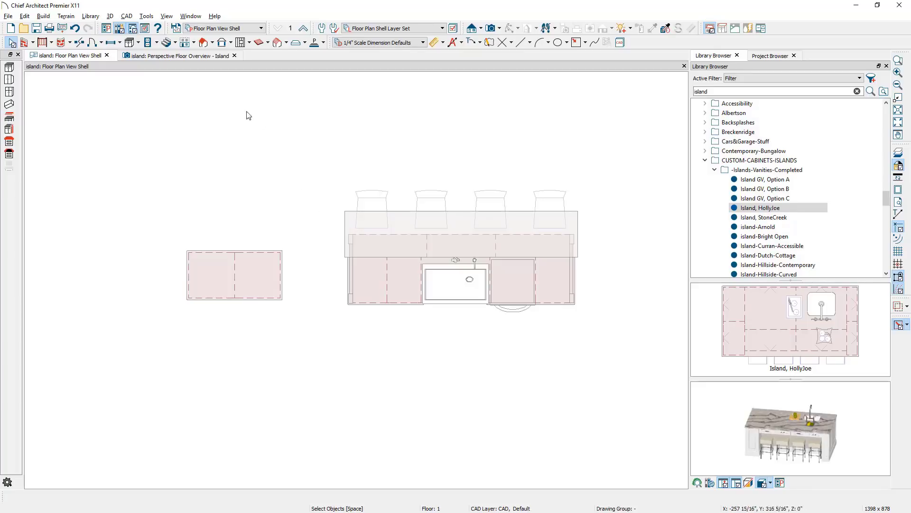
- Check the island in the perspective overview and switch the floor plan to the Working Plan View
click(206, 56)
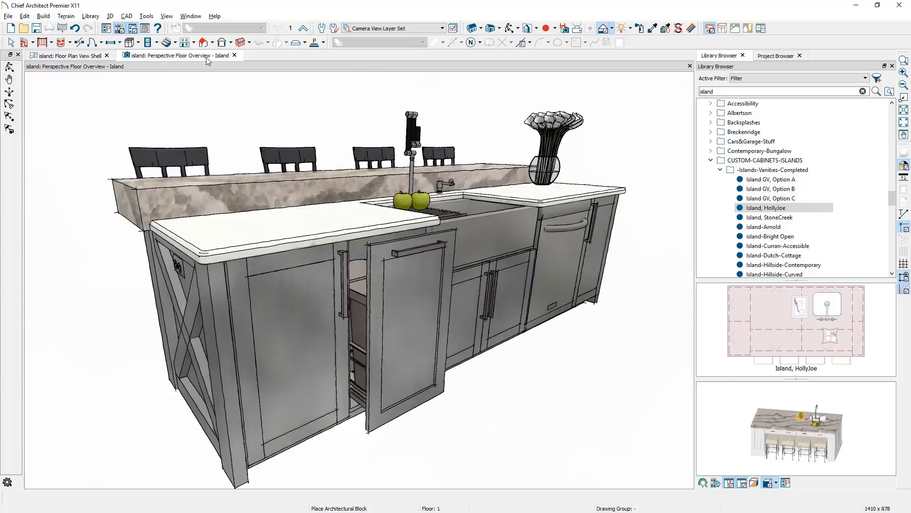
click(89, 56)
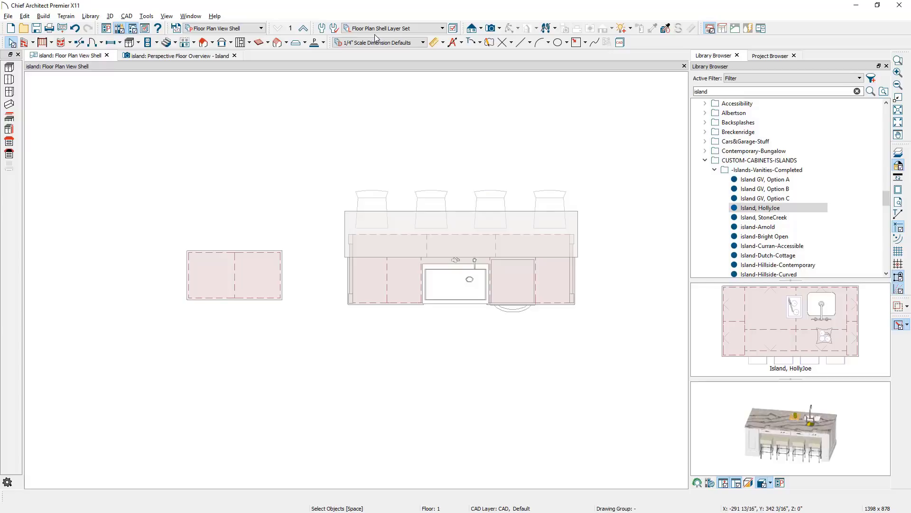
click(260, 28)
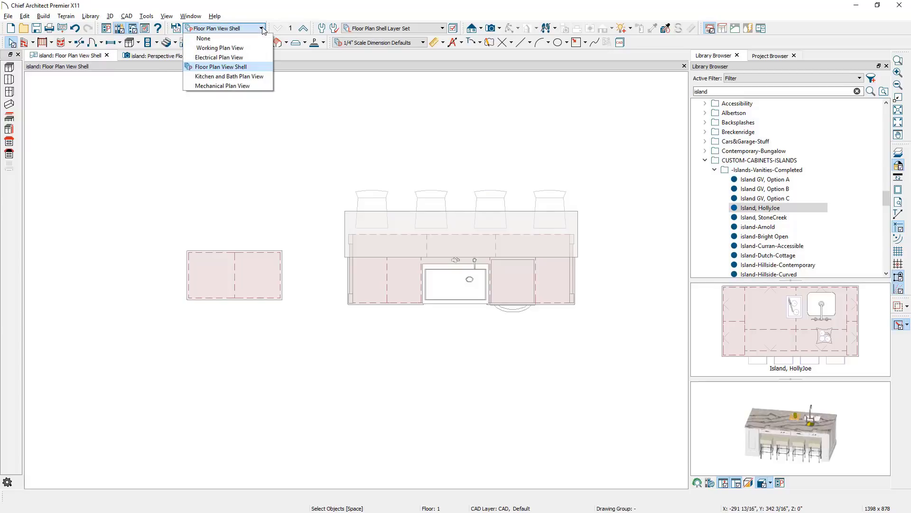
click(250, 49)
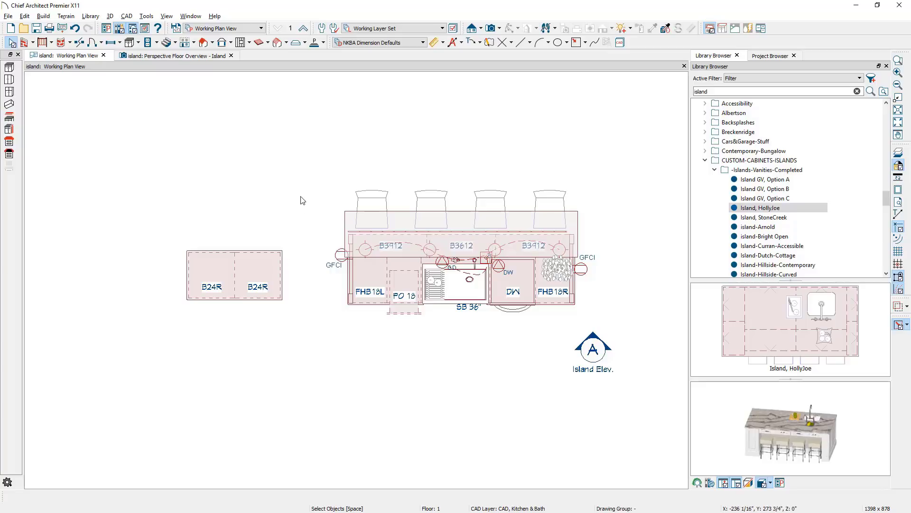
drag(309, 165, 617, 321)
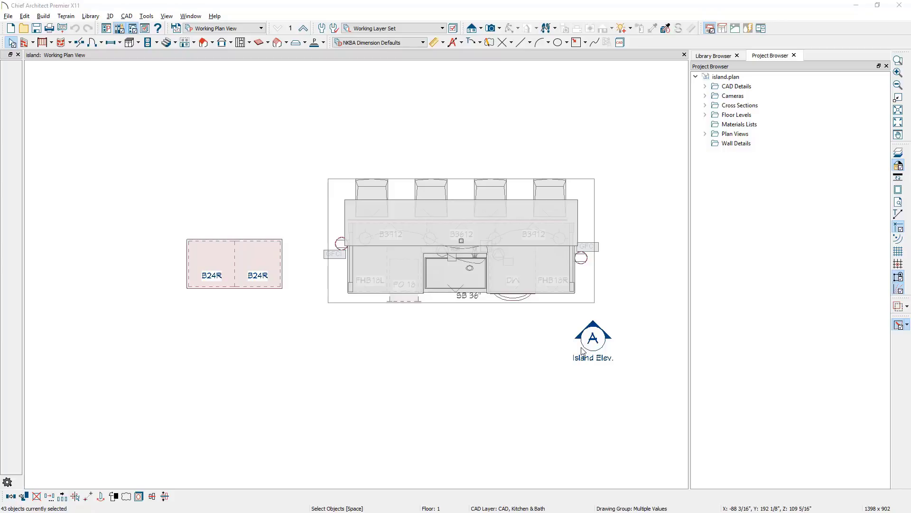
key(Escape)
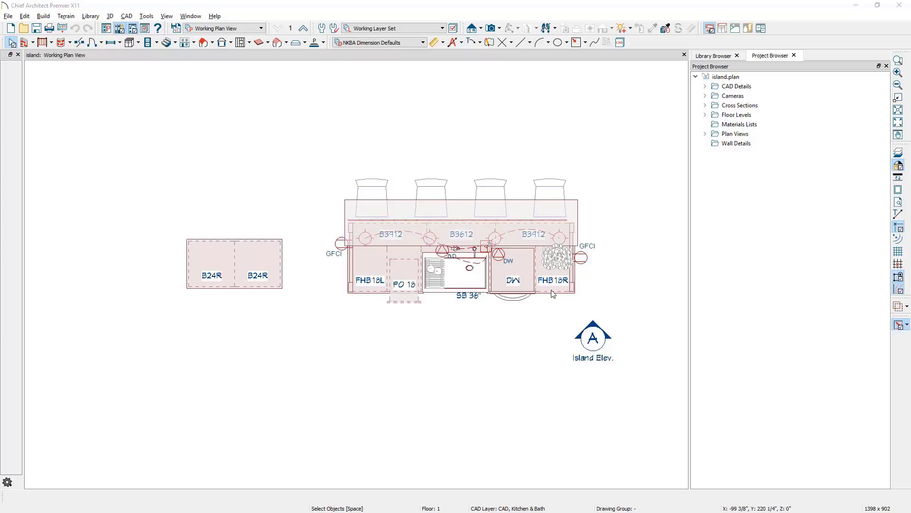
- Show the active layer display options and hide the Electrical, Connections layer of the island's light wiring
click(144, 28)
click(417, 237)
click(418, 237)
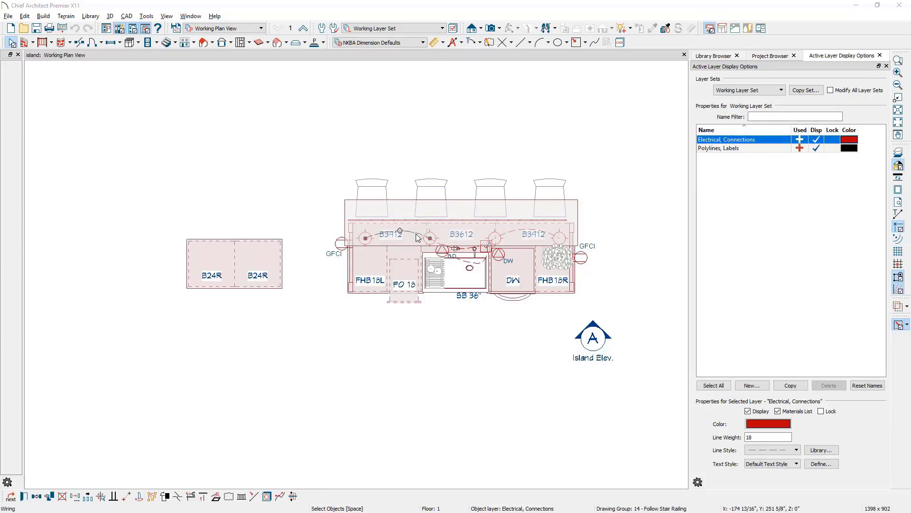
click(816, 139)
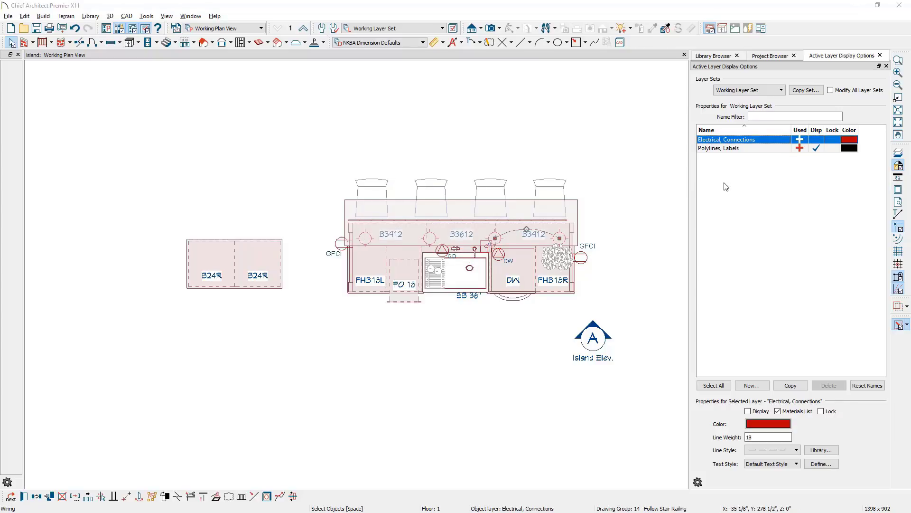
- Copy the Electrical layer from the rope light's layer settings and name the copy Electrical LED
click(530, 220)
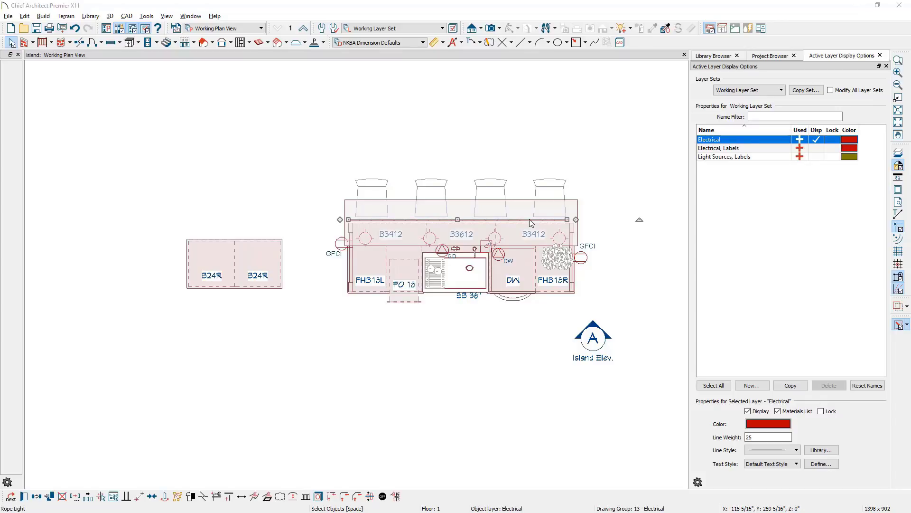
double_click(530, 220)
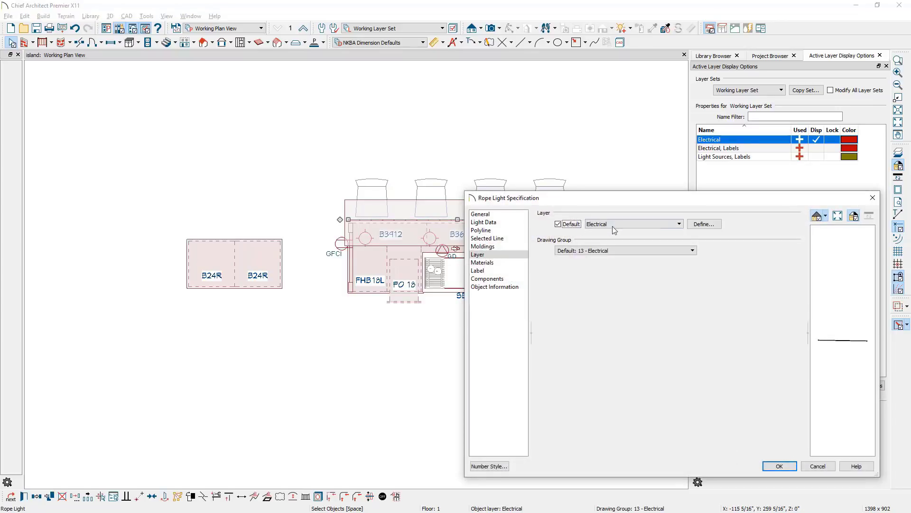
click(703, 224)
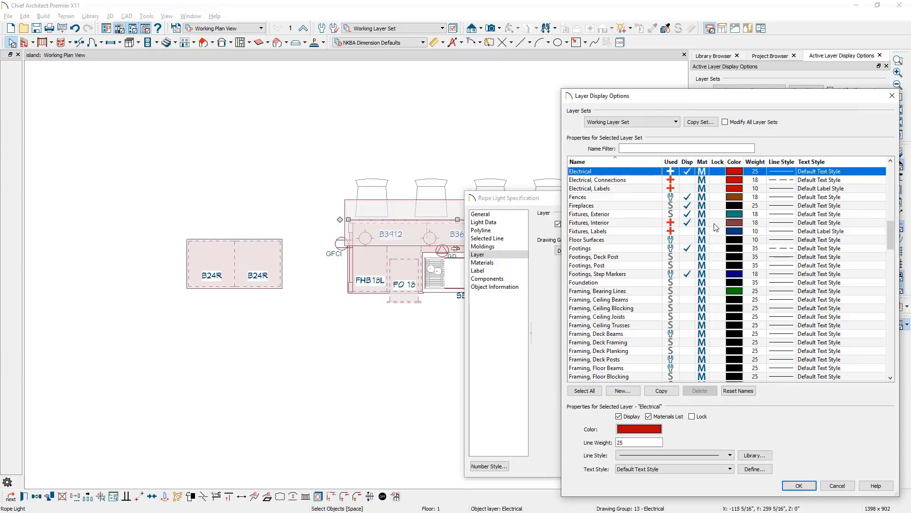
click(653, 391)
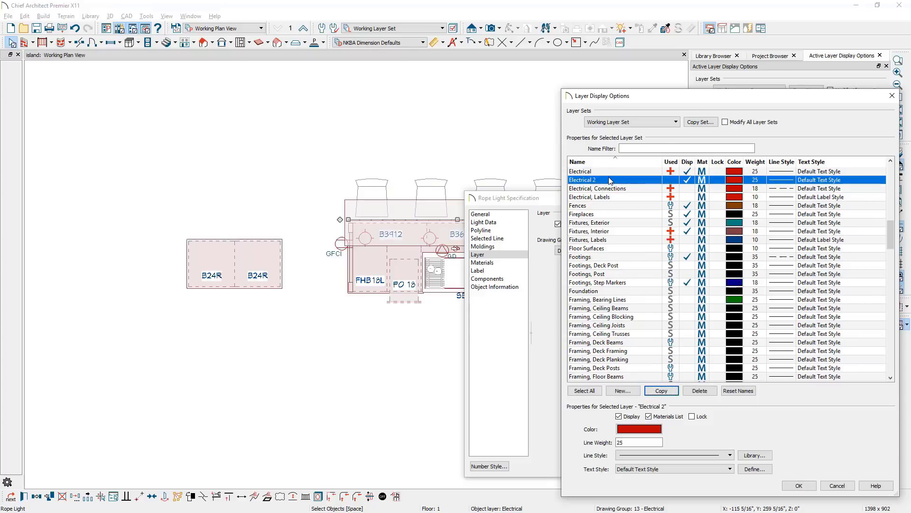
click(611, 180)
key(BackSpace)
text(LED)
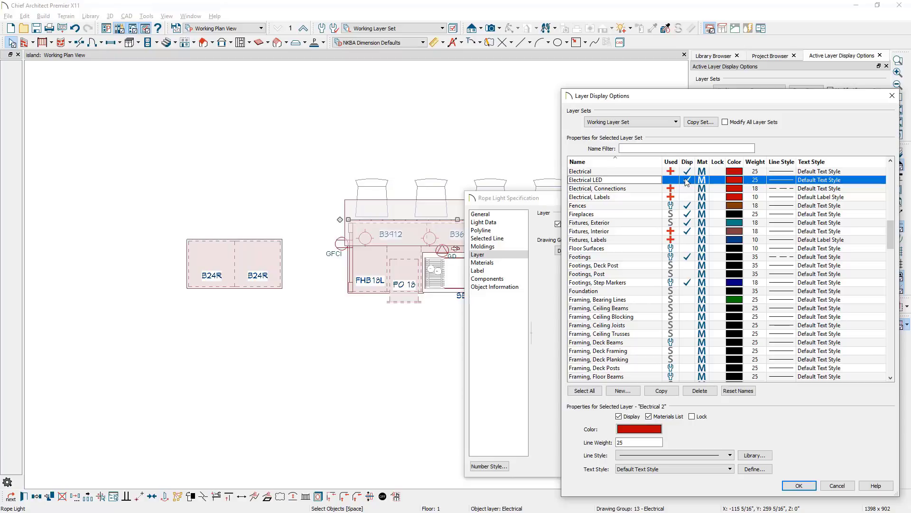
- Turn off the display of the Electrical LED layer and assign the rope light to it
click(686, 181)
click(686, 181)
click(800, 485)
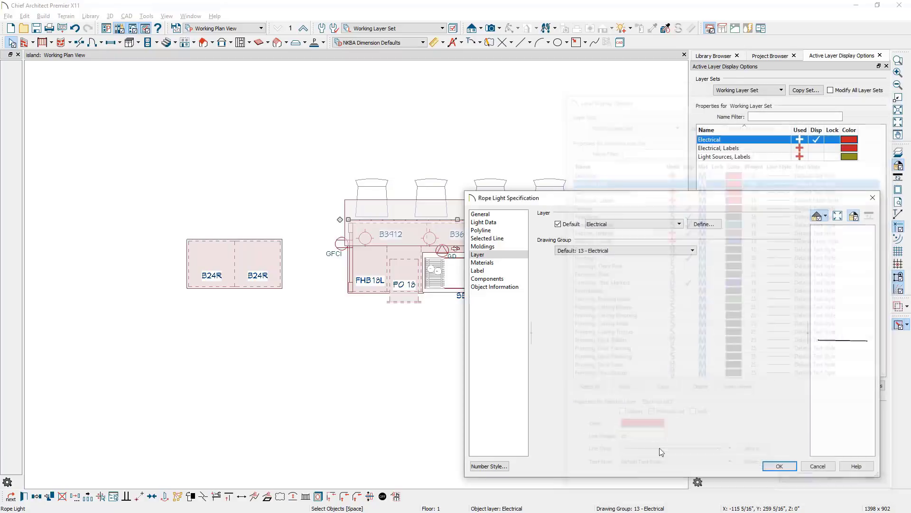
key(Return)
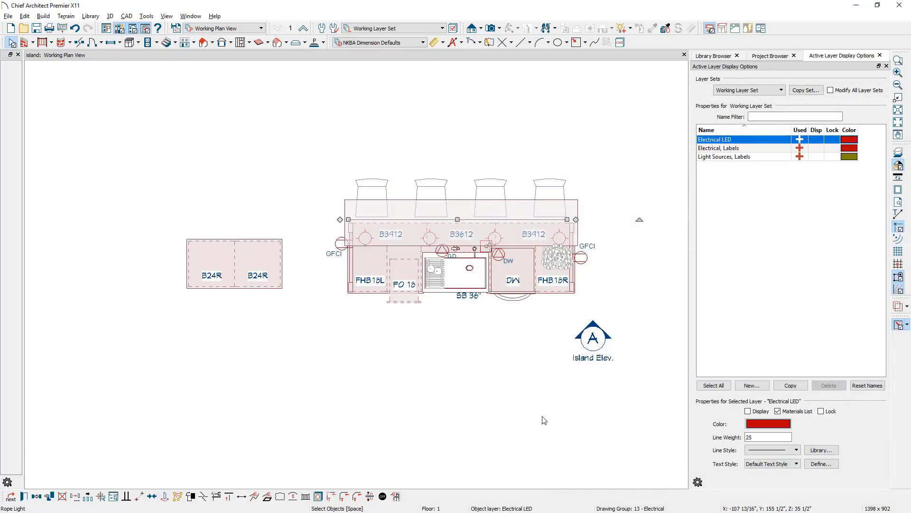
- Try to make the complete island with its stools and electrical objects into an architectural block
click(325, 194)
drag(310, 154, 605, 323)
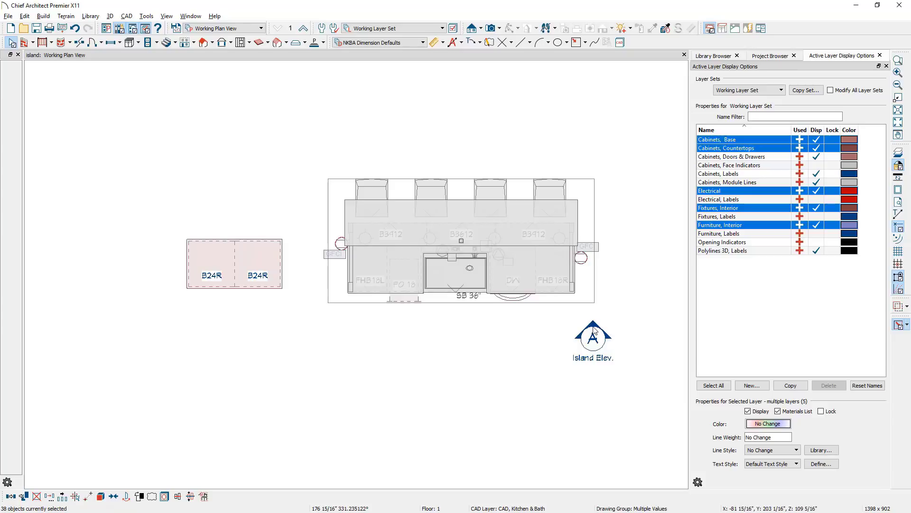
click(100, 496)
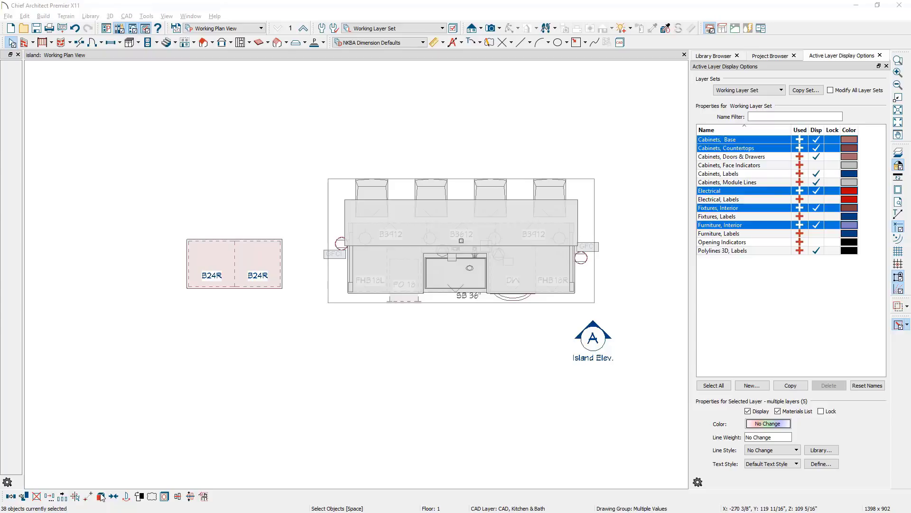
- Open the Island Elev. elevation and tile it vertically beside the working plan view
double_click(597, 343)
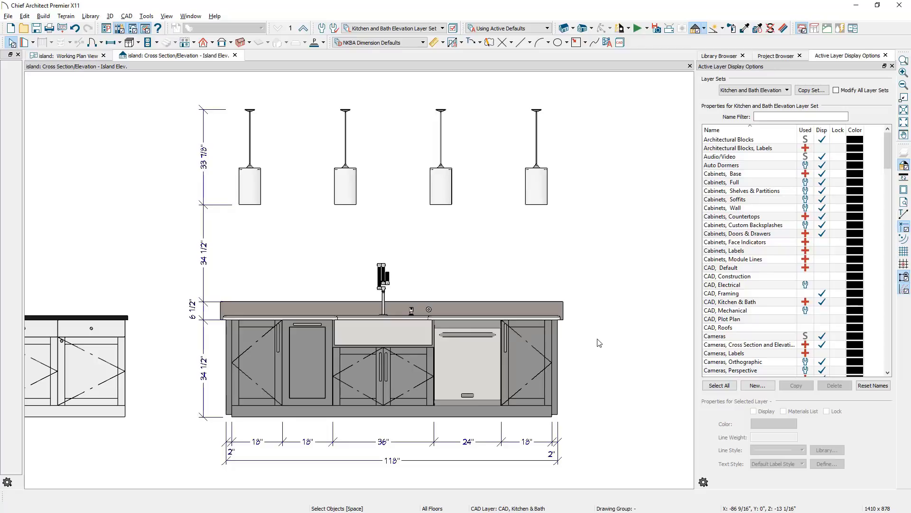
key(alt+w)
key(v)
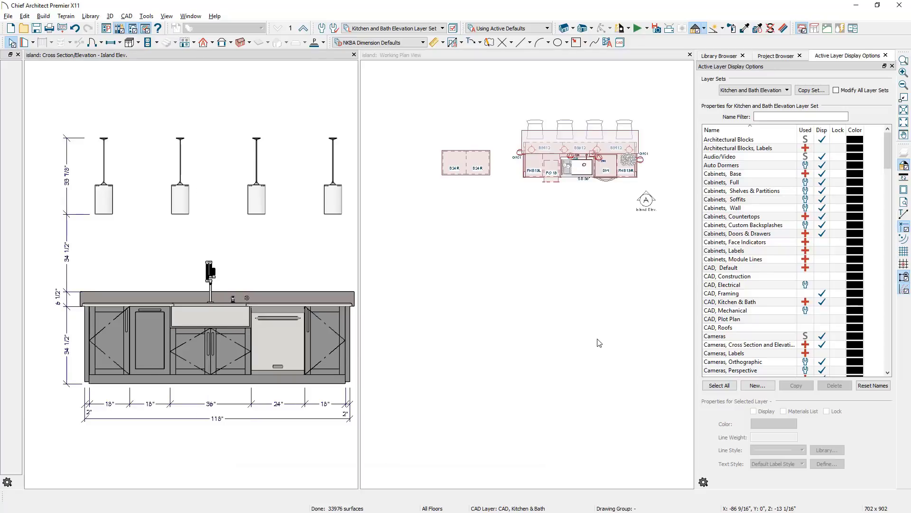
- Make the whole island with its stools, fixtures and electrical objects into an architectural block in the working plan view
scroll(546, 431, up, 4)
middle_drag(598, 316, 645, 316)
drag(375, 180, 671, 351)
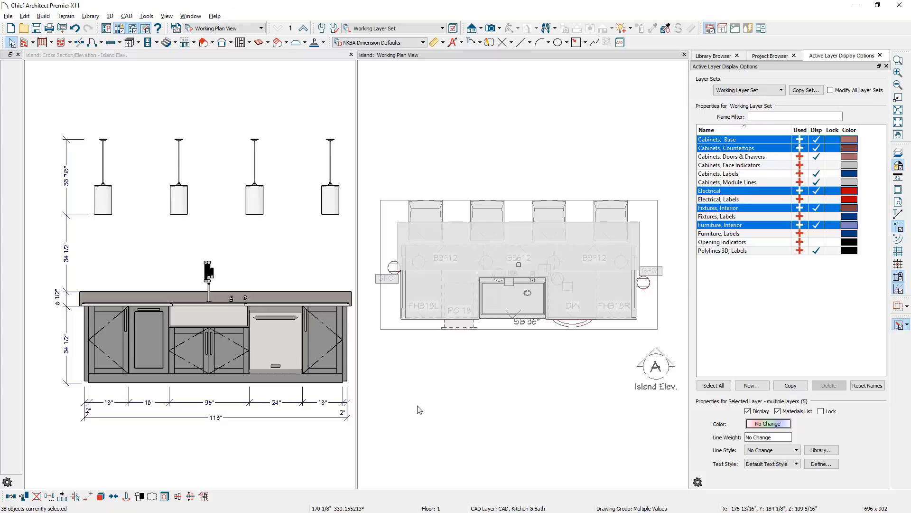
click(102, 499)
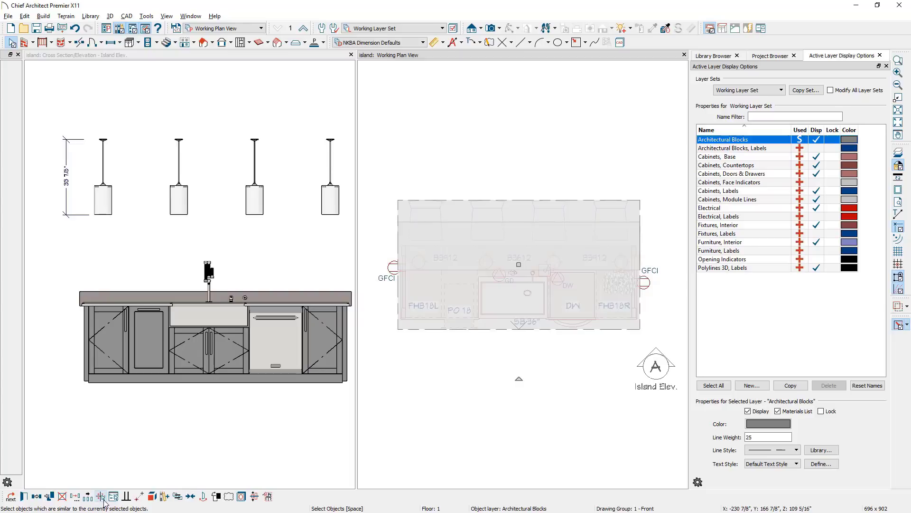
- Turn off the bounding box display in the island architectural block's specification
click(104, 499)
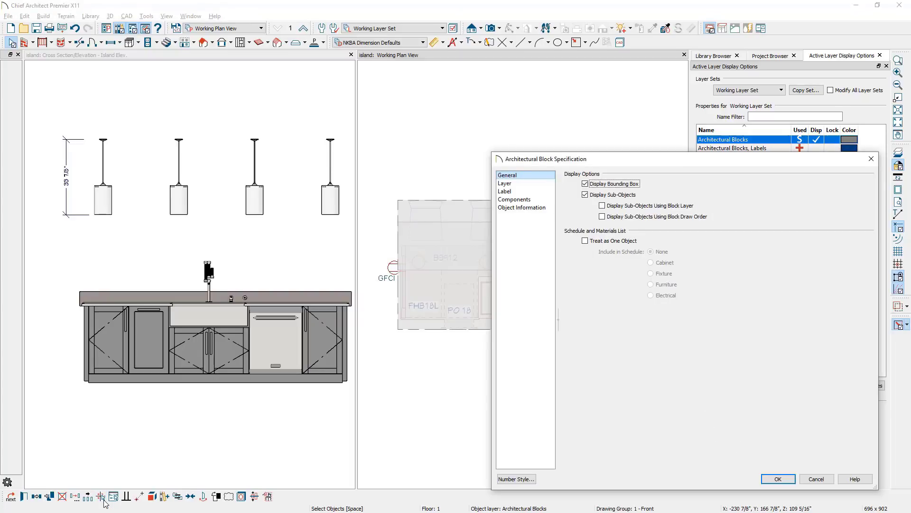
click(586, 185)
click(781, 478)
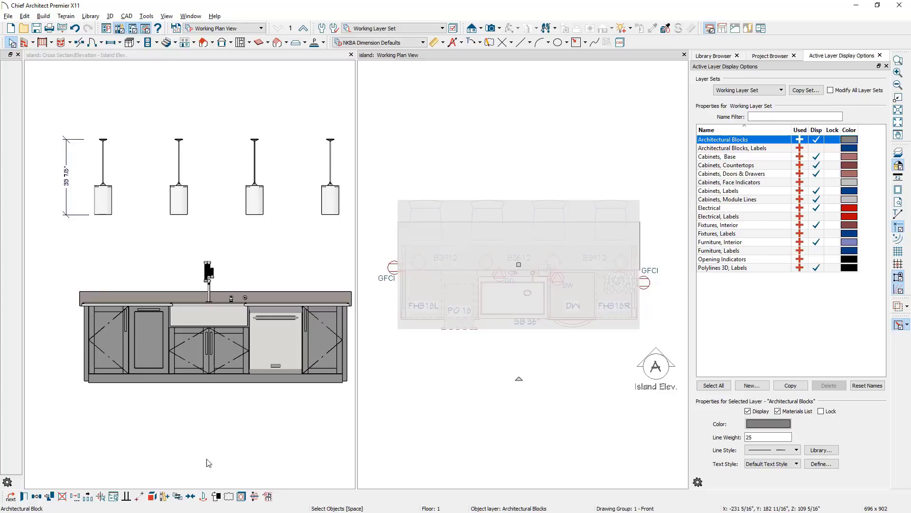
- Add the island block to the library and name the entry "Island, Video"
click(164, 497)
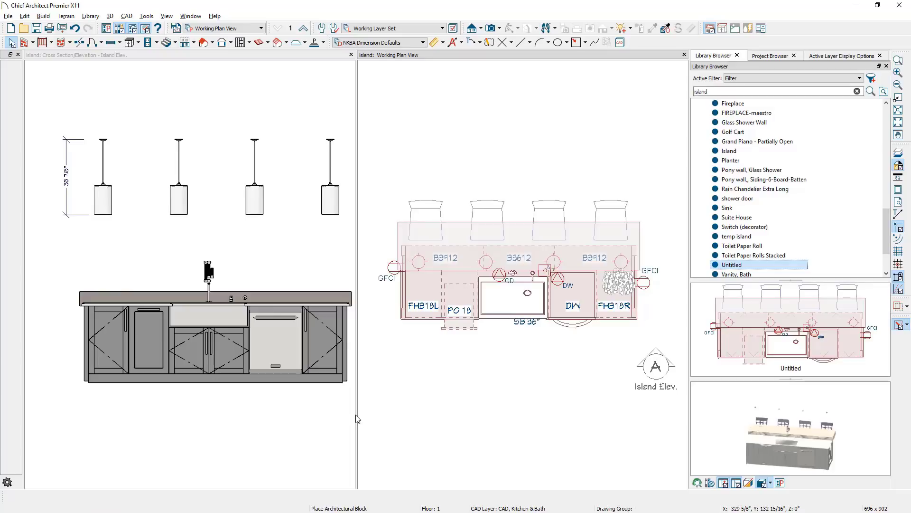
click(755, 267)
text(Island, Video)
key(Return)
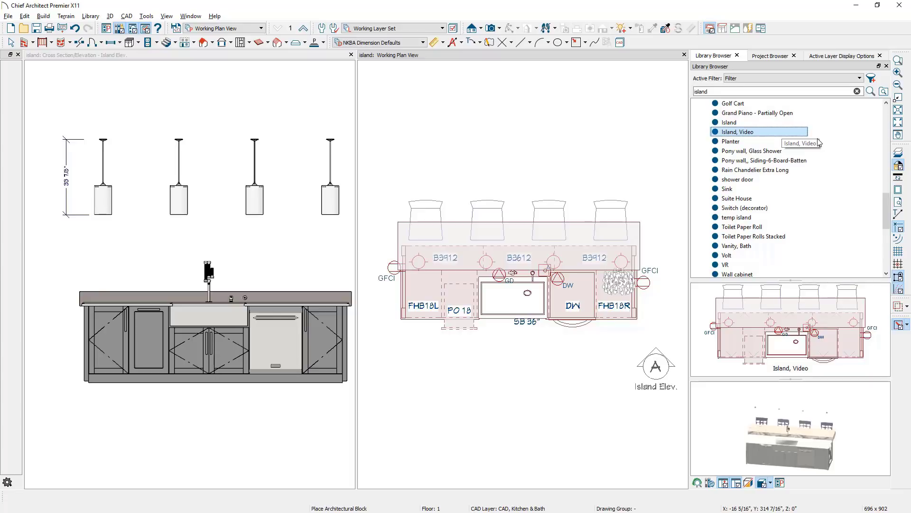
- Move the Island, Video entry into the -Islands-Vanities-Completed folder under CUSTOM-CABINETS-ISLANDS in the user catalog
right_click(819, 142)
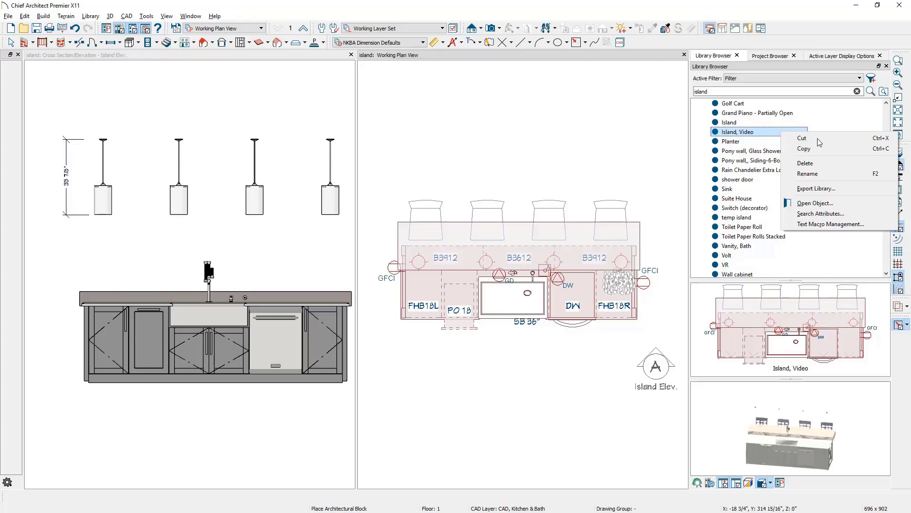
click(803, 139)
drag(890, 193, 875, 125)
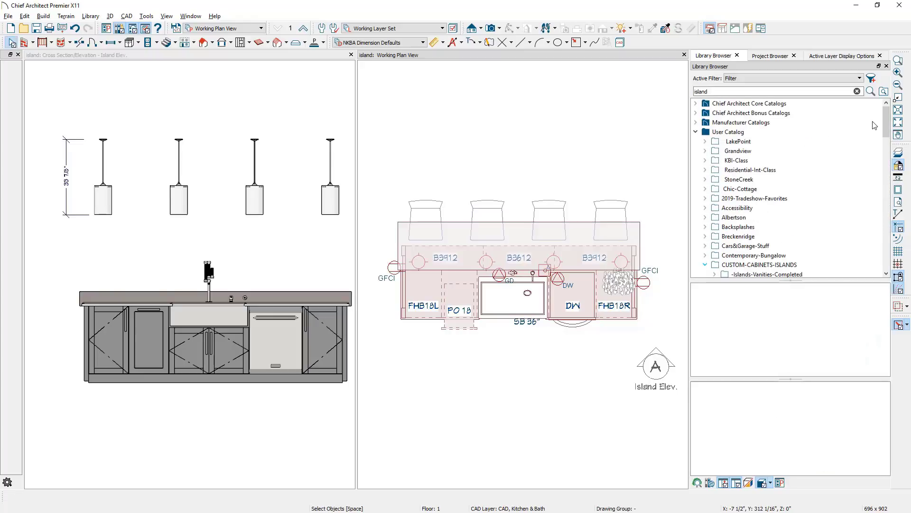
scroll(759, 216, down, 2)
click(757, 218)
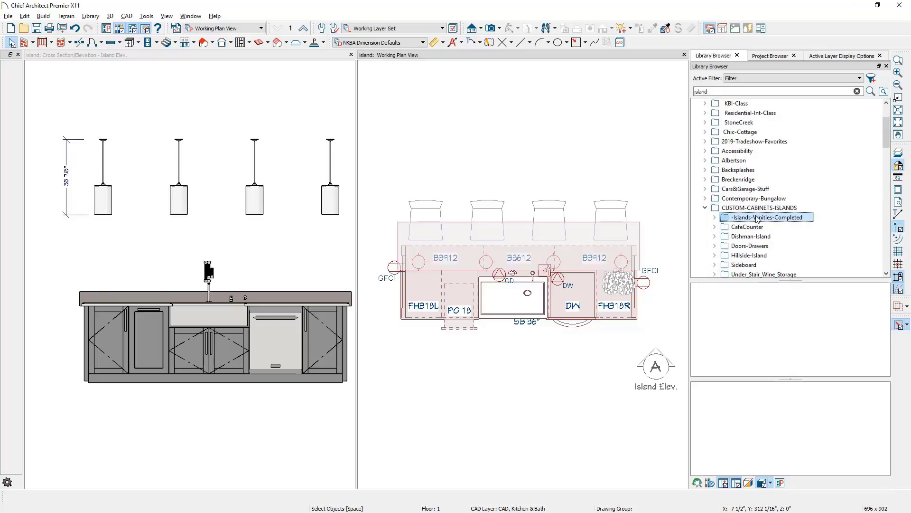
right_click(758, 218)
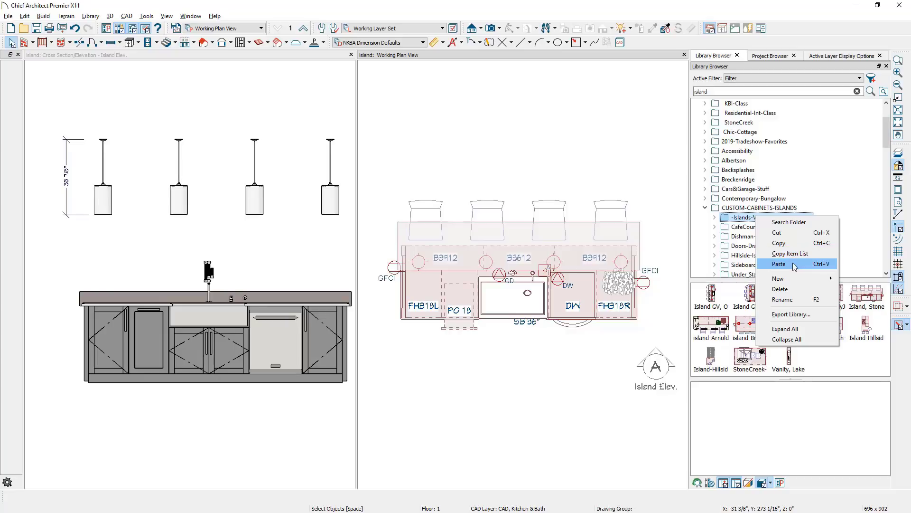
click(807, 268)
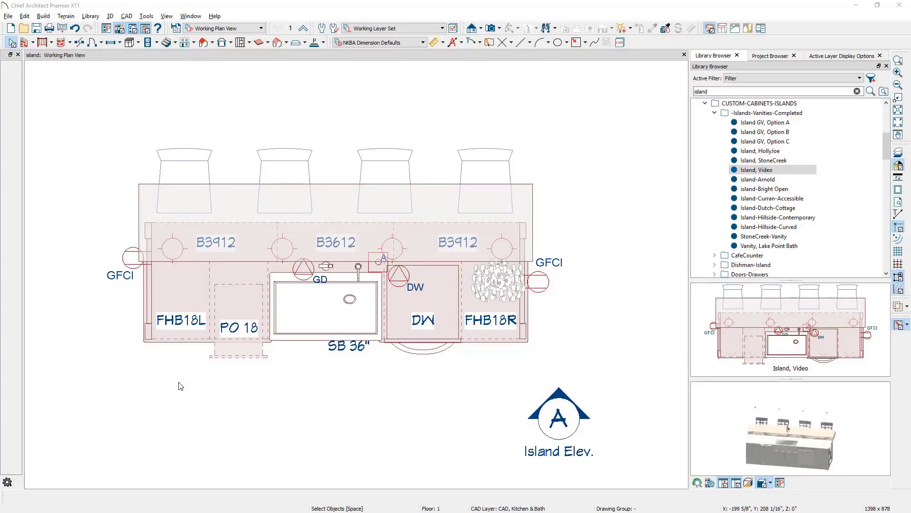
- Start replacing the island block from the library and examine the Grouped Islands in the Chief Architect Bonus Catalogs
click(198, 343)
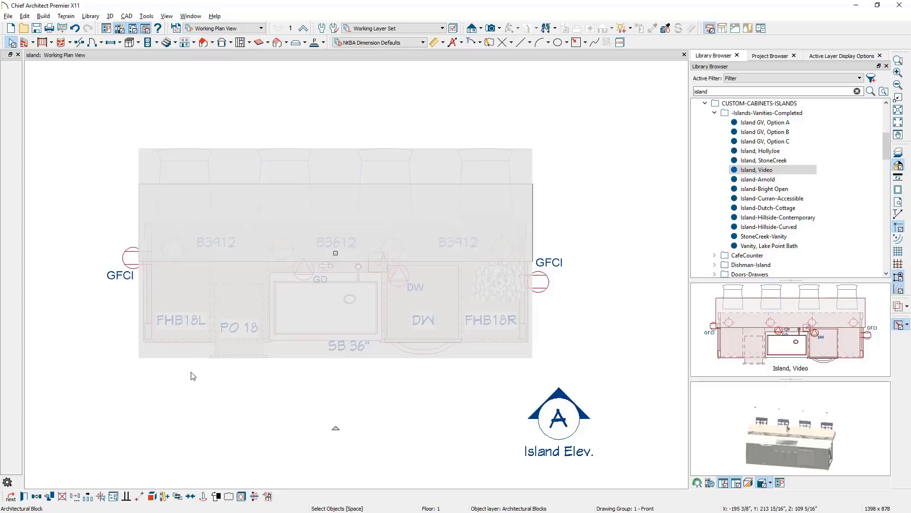
click(178, 496)
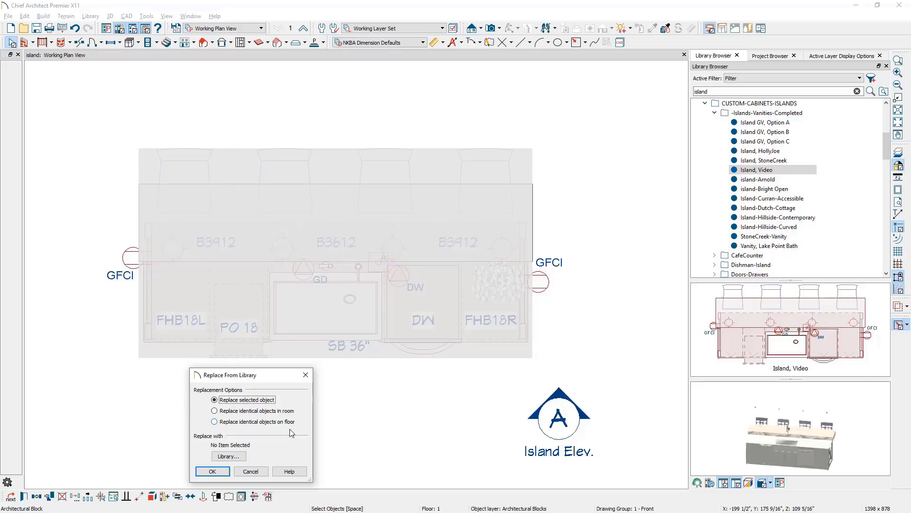
click(228, 456)
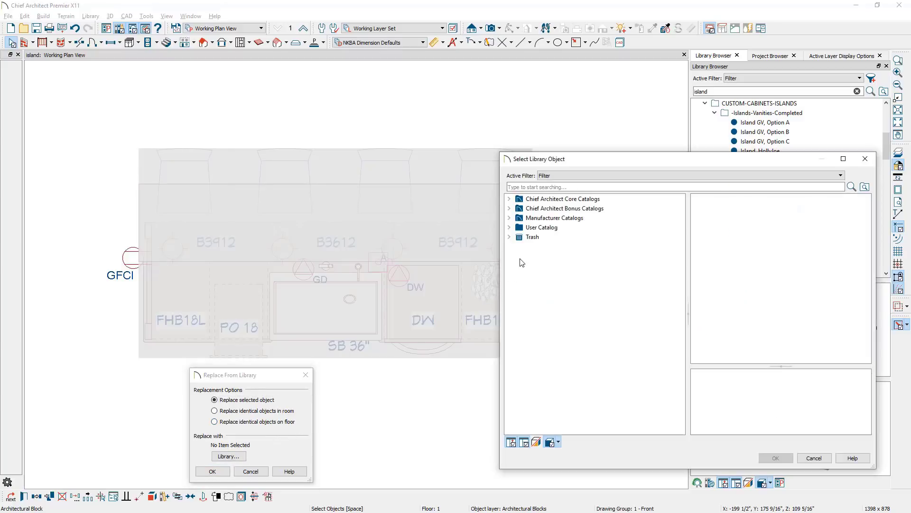
click(509, 209)
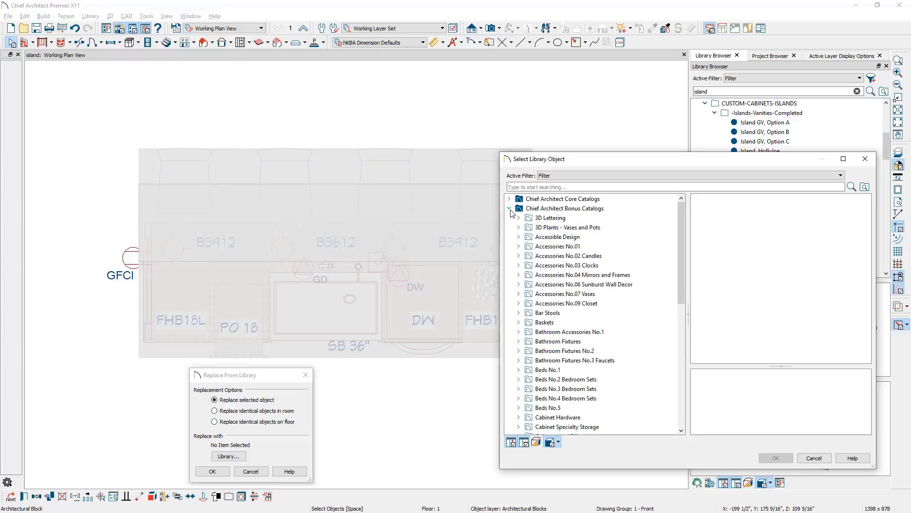
drag(681, 217, 677, 264)
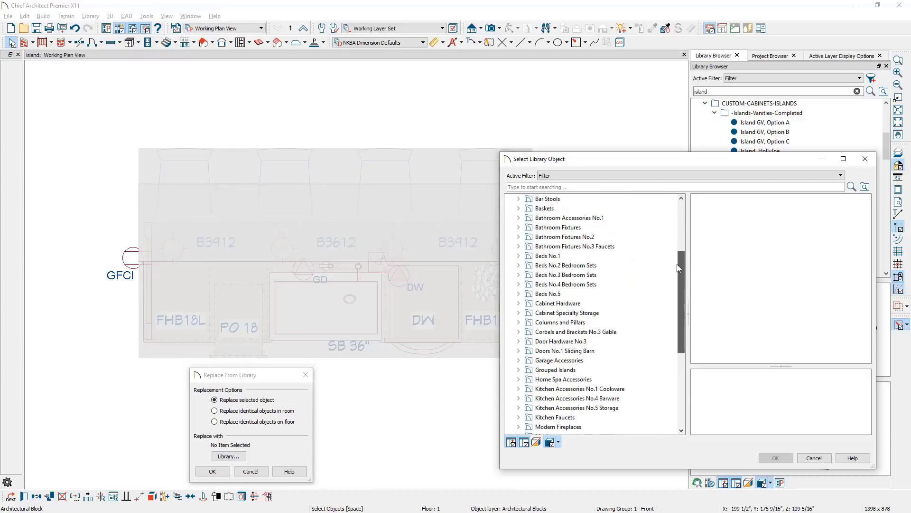
click(519, 369)
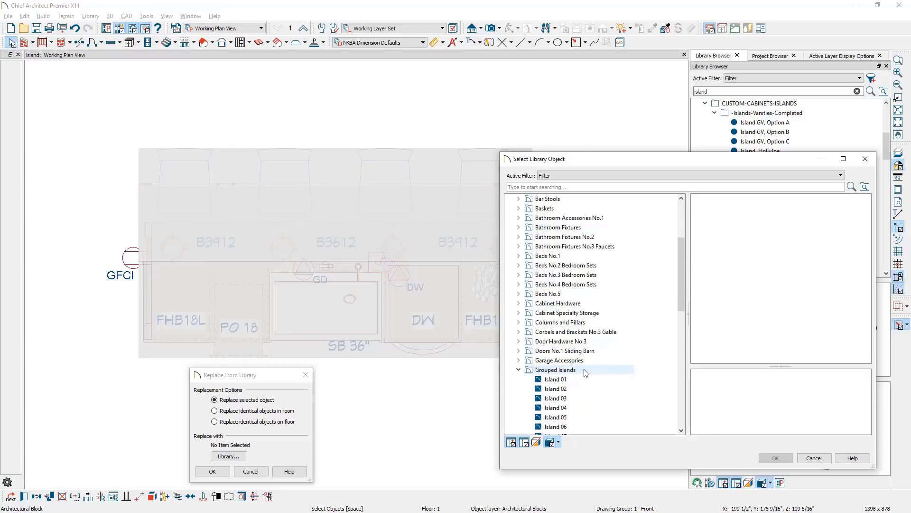
drag(679, 300, 682, 430)
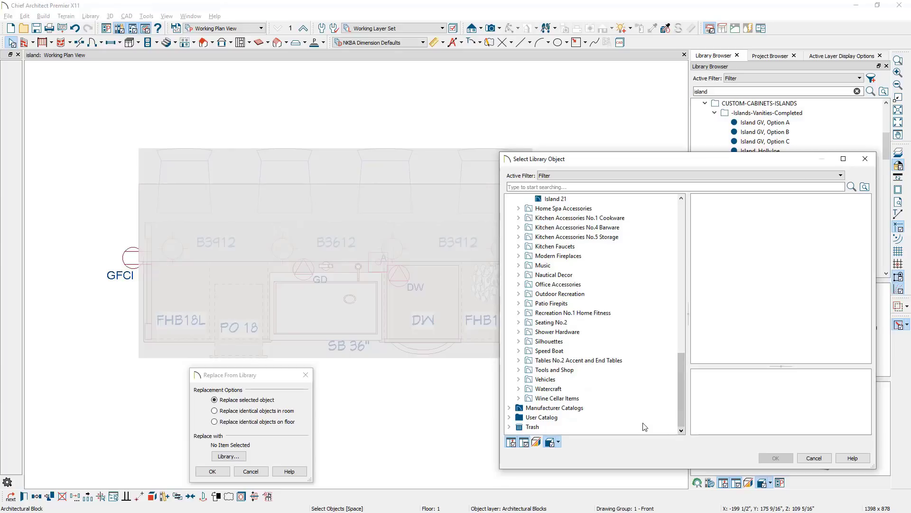
- Replace the selected island block with island-Bright Open from the user catalog's -Islands-Vanities-Completed folder
click(510, 418)
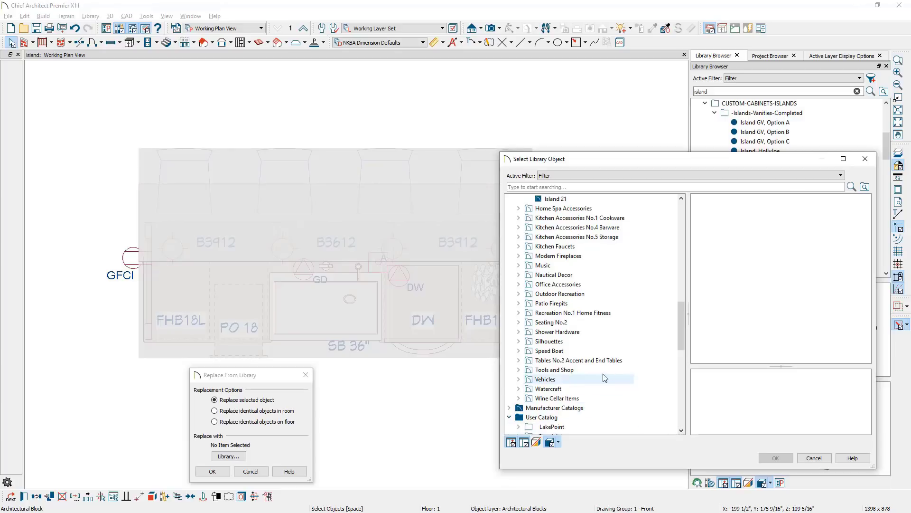
scroll(612, 371, down, 2)
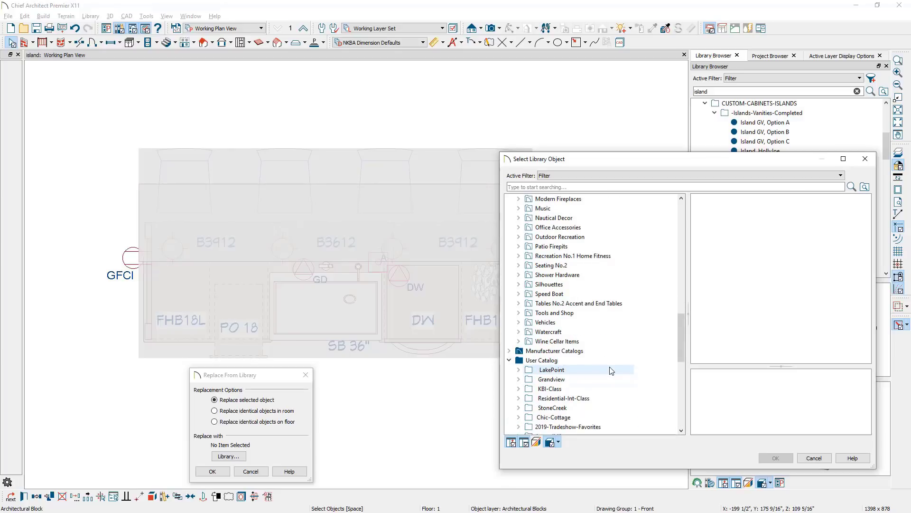
scroll(612, 370, down, 3)
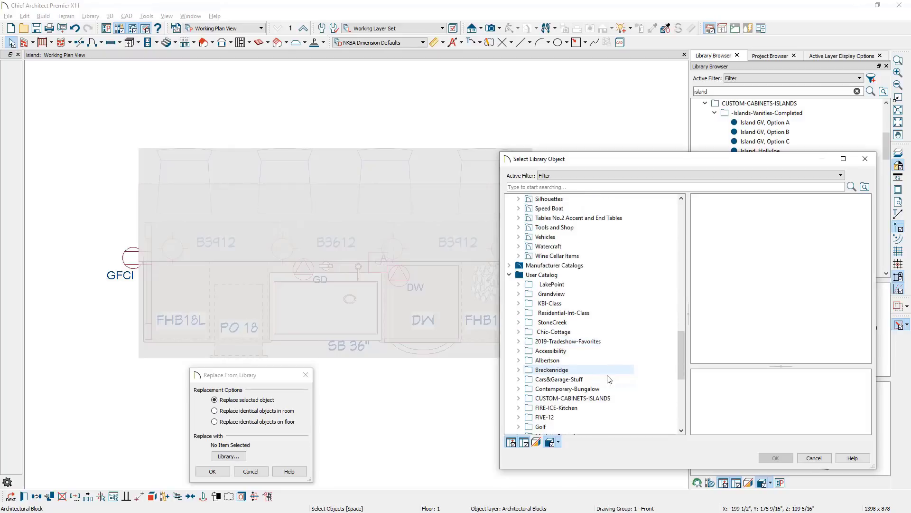
click(520, 400)
click(528, 407)
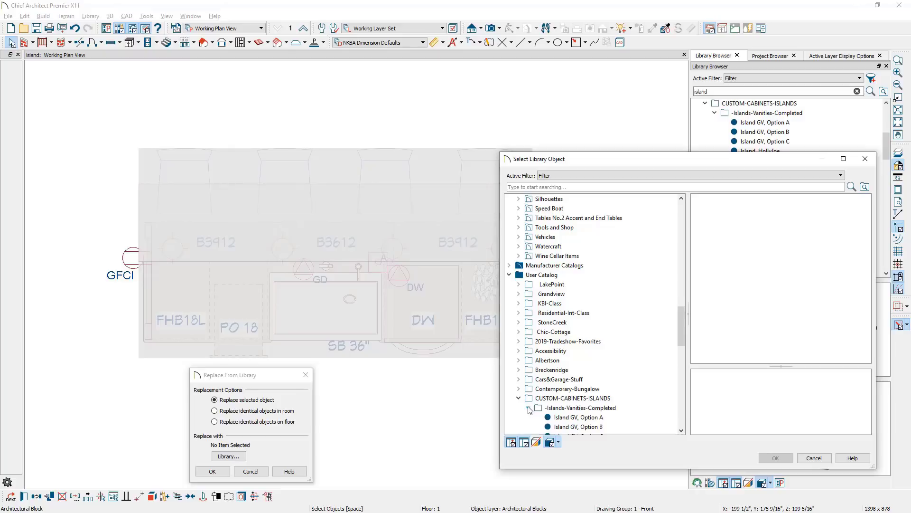
scroll(541, 390, down, 3)
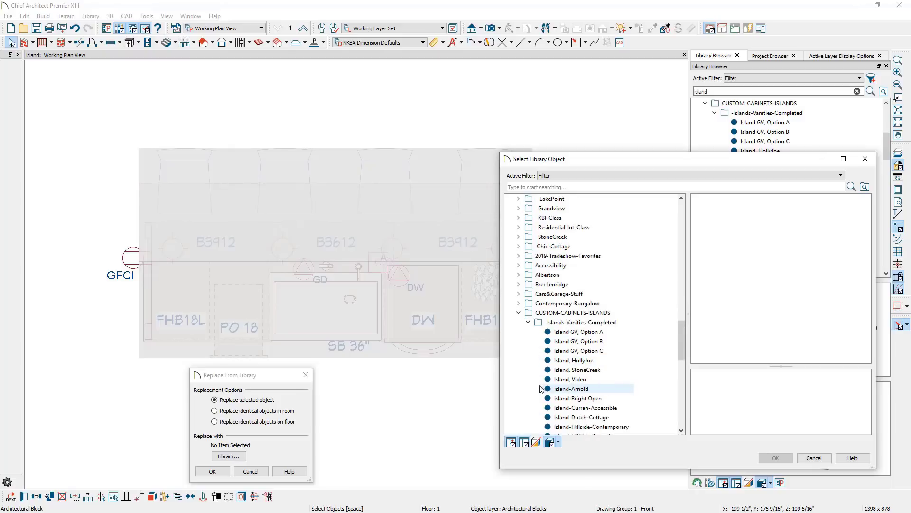
click(617, 401)
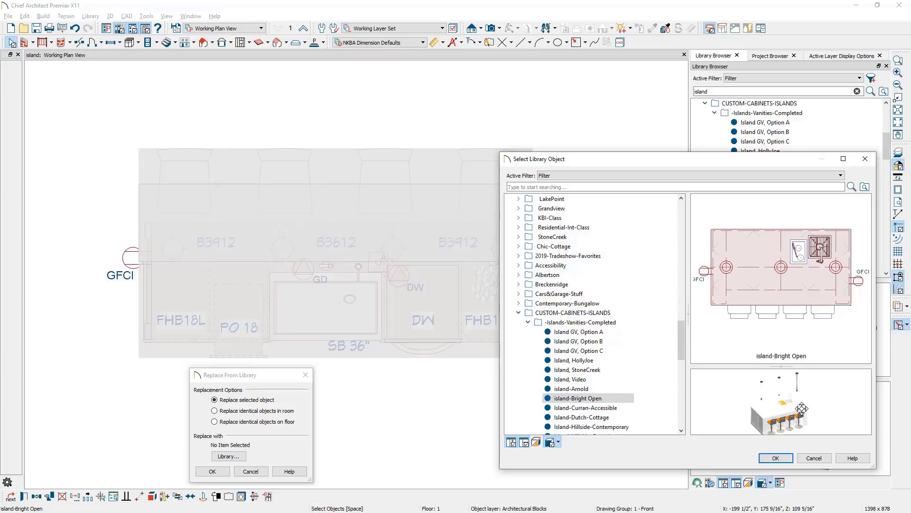
click(782, 459)
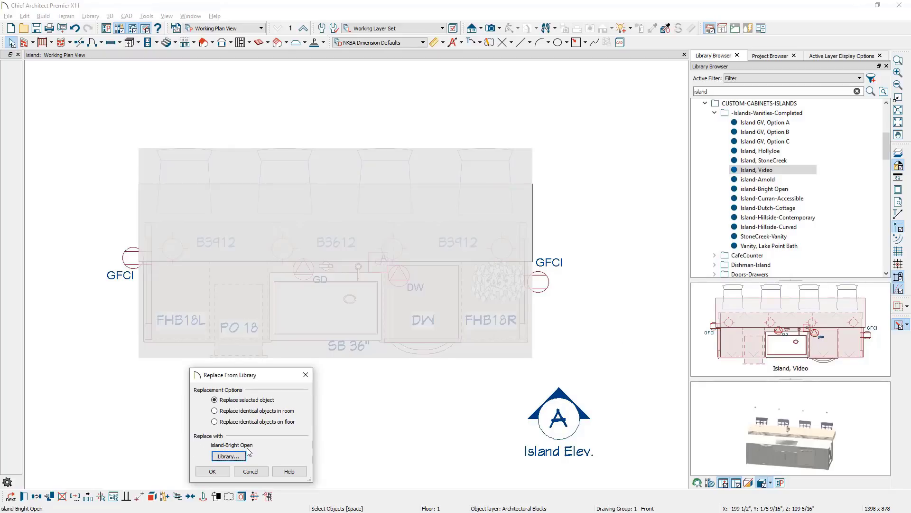
click(213, 472)
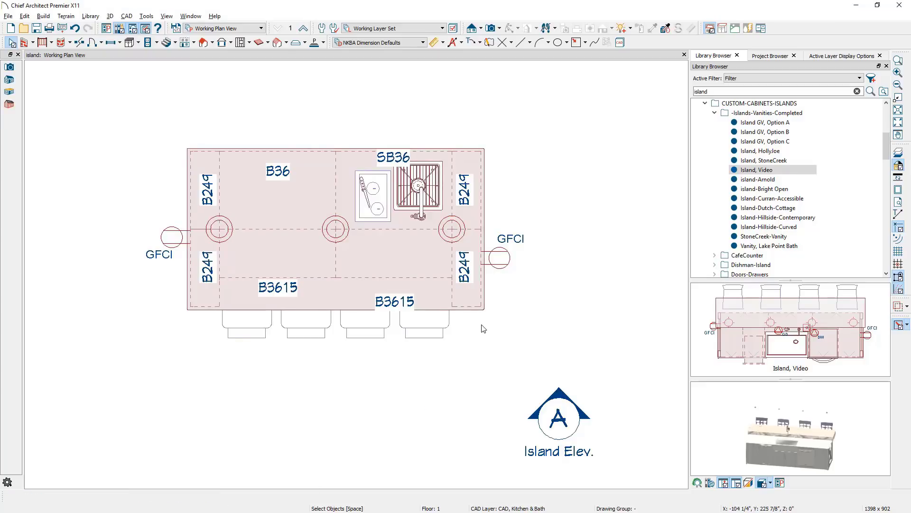
- Open the Island camera view and replace the island block there with island-Arnold from the library
click(769, 56)
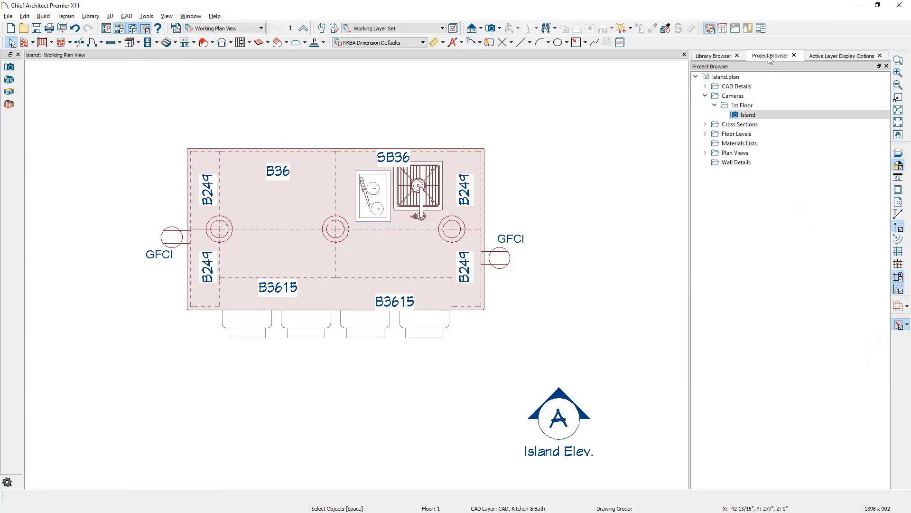
double_click(772, 114)
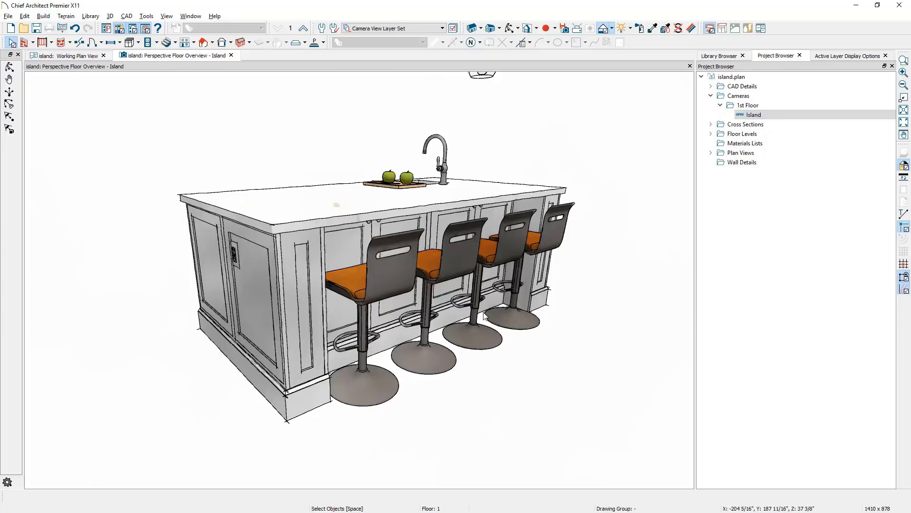
click(457, 262)
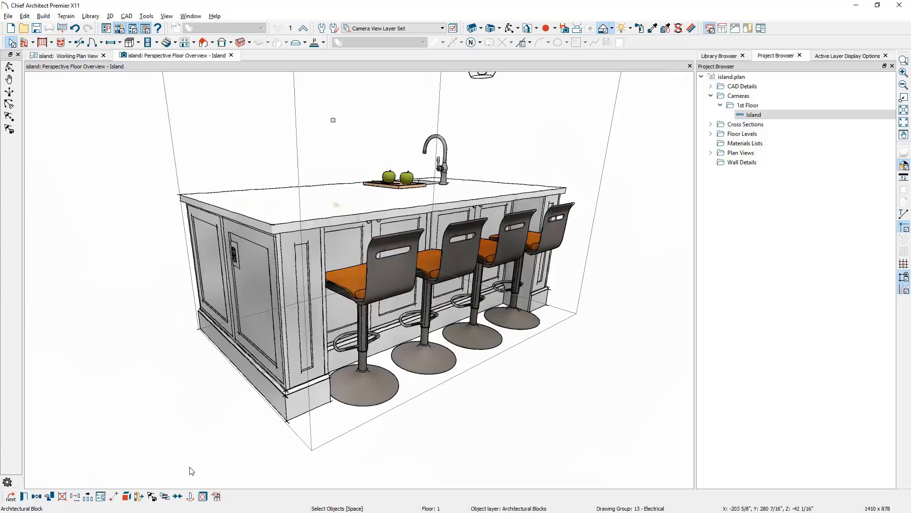
click(164, 496)
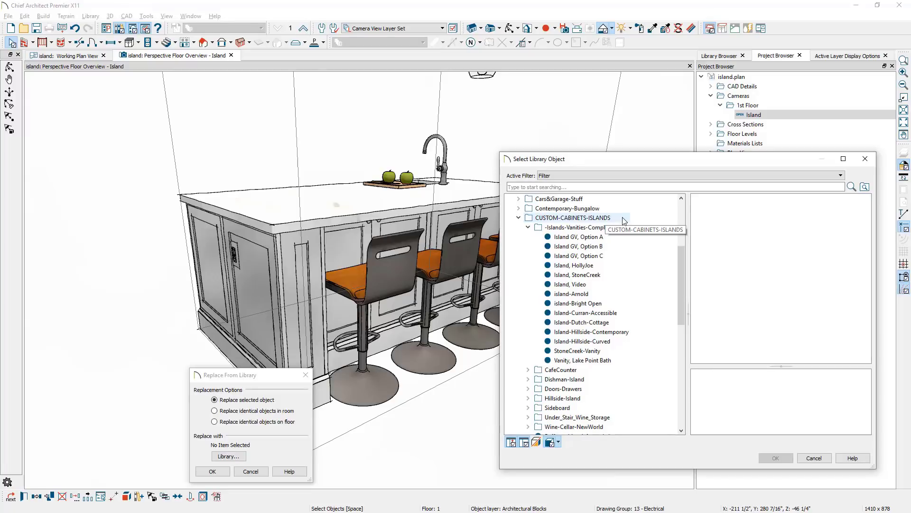
double_click(597, 294)
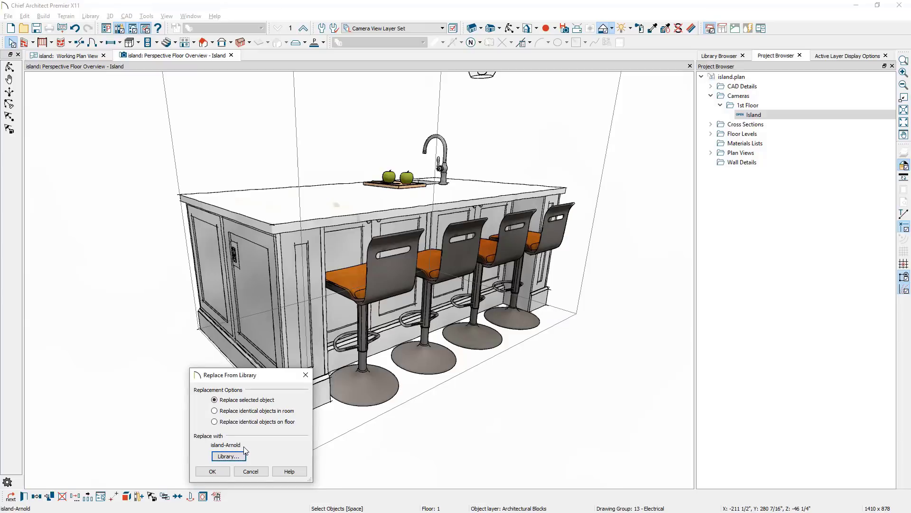
click(222, 472)
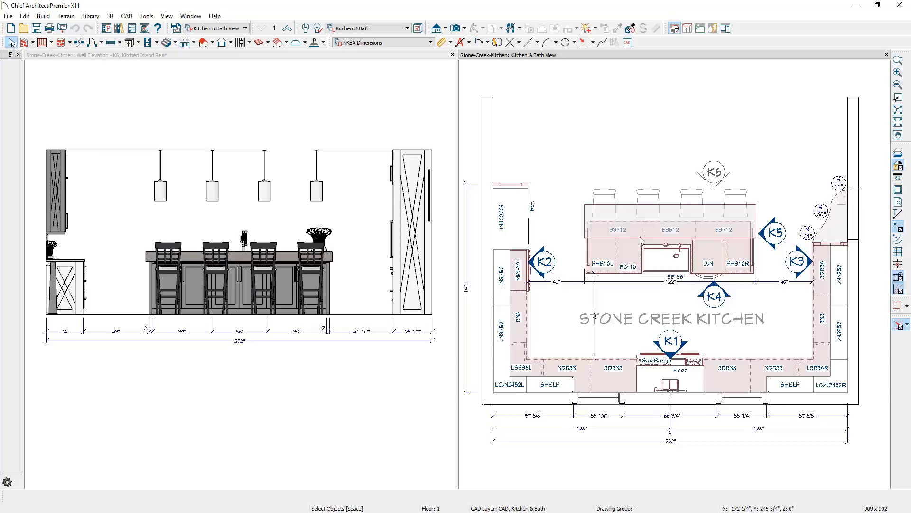
- Close the Kitchen Island Rear elevation and draw a backclipped cross section about 95 inches deep from behind the stools past the island
click(452, 55)
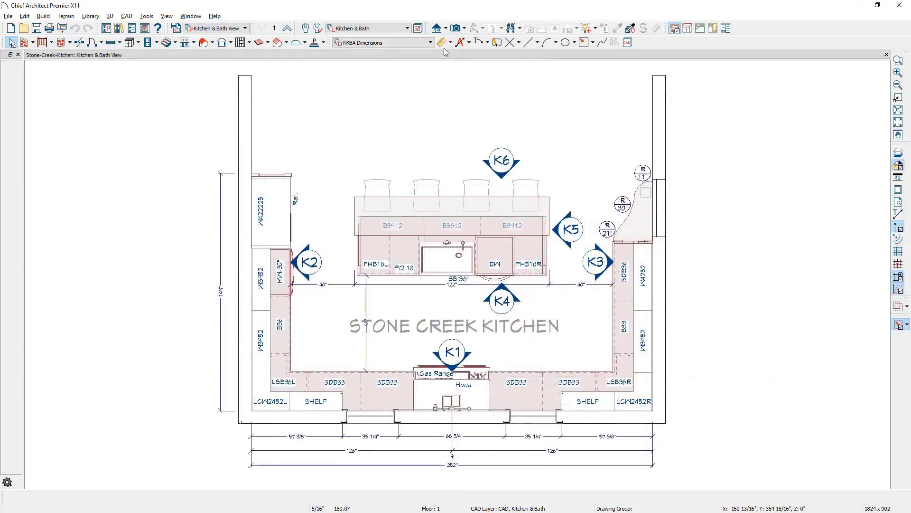
click(446, 30)
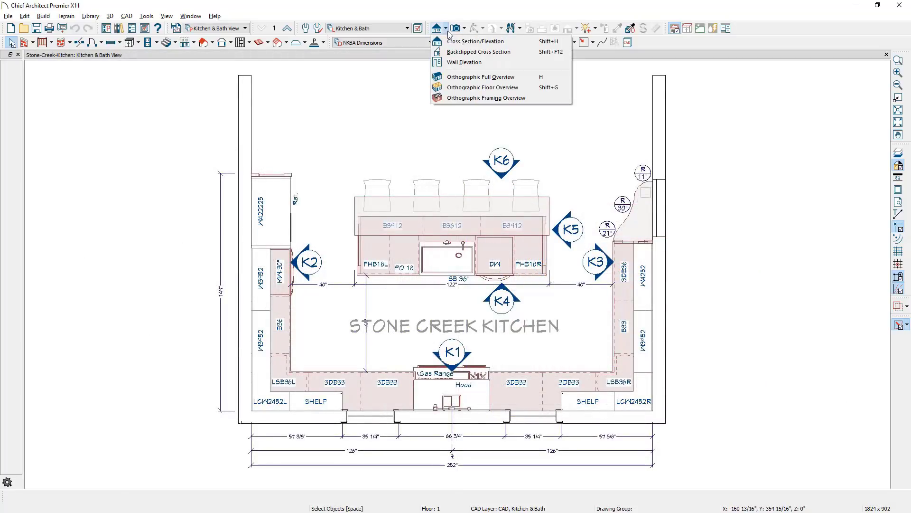
click(527, 53)
drag(445, 147, 439, 298)
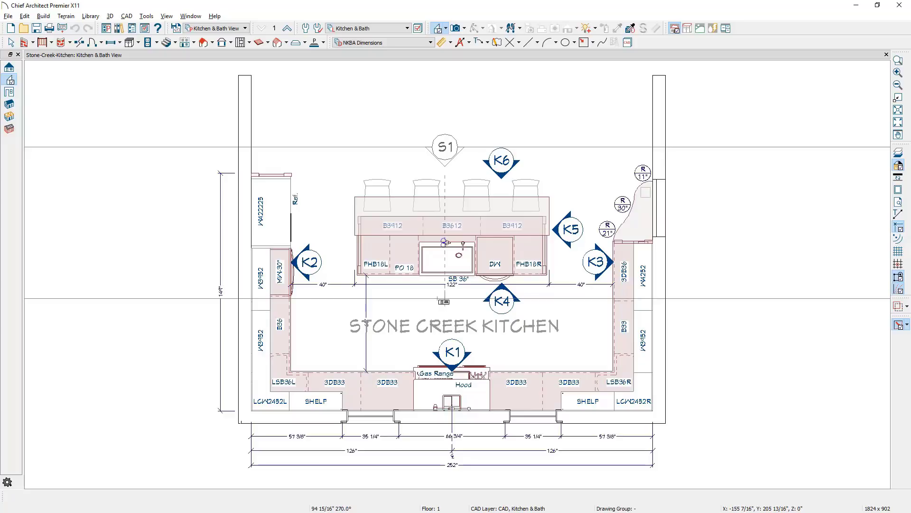
- Finish the backclipped cross section through the island, and draw a wall elevation about 101 inches deep from behind the stools past the island
drag(439, 299, 437, 298)
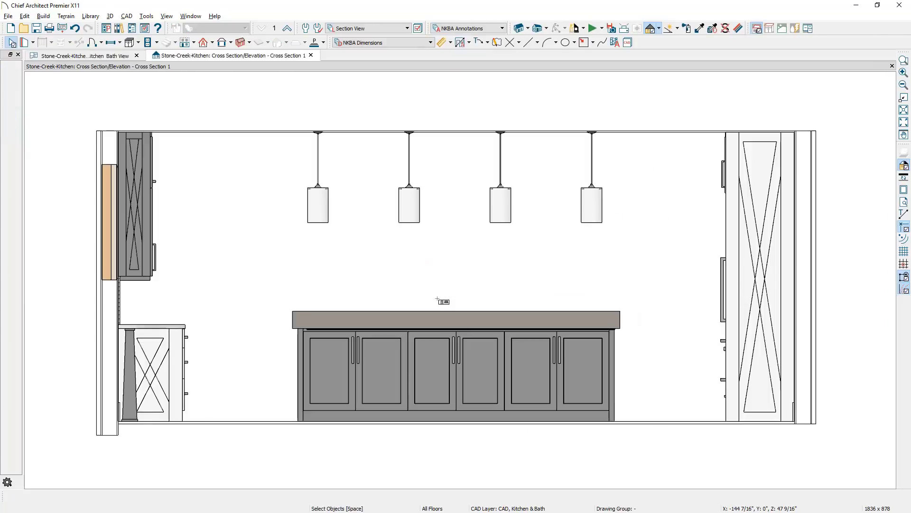
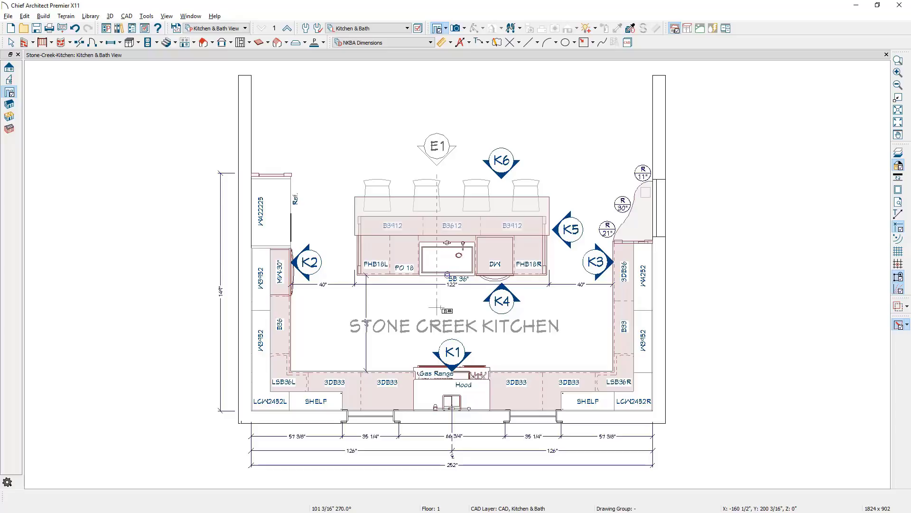
drag(435, 308, 436, 308)
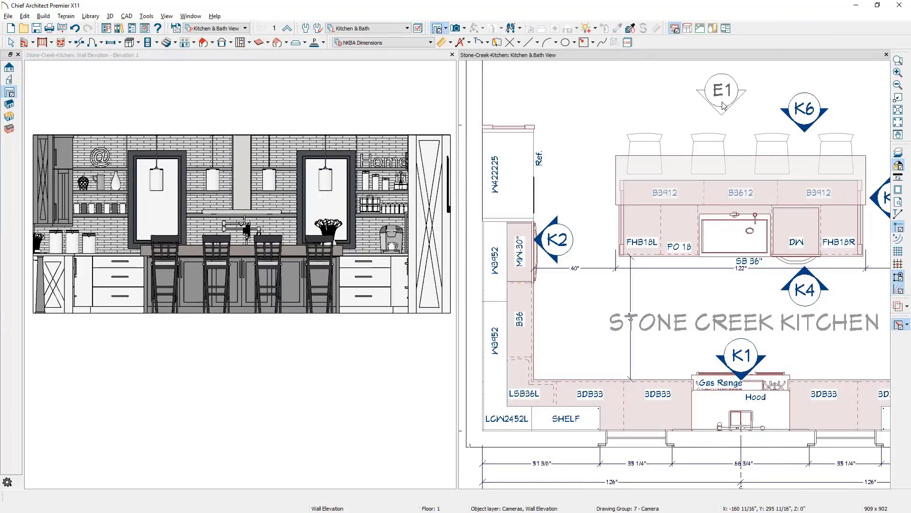
- Turn on back clipping in the specification of the new wall elevation camera behind the stools
click(723, 105)
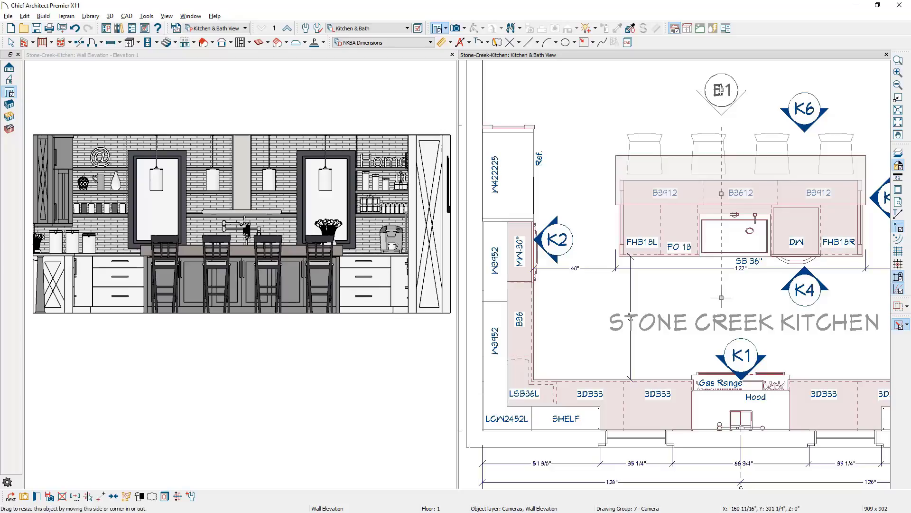
click(37, 497)
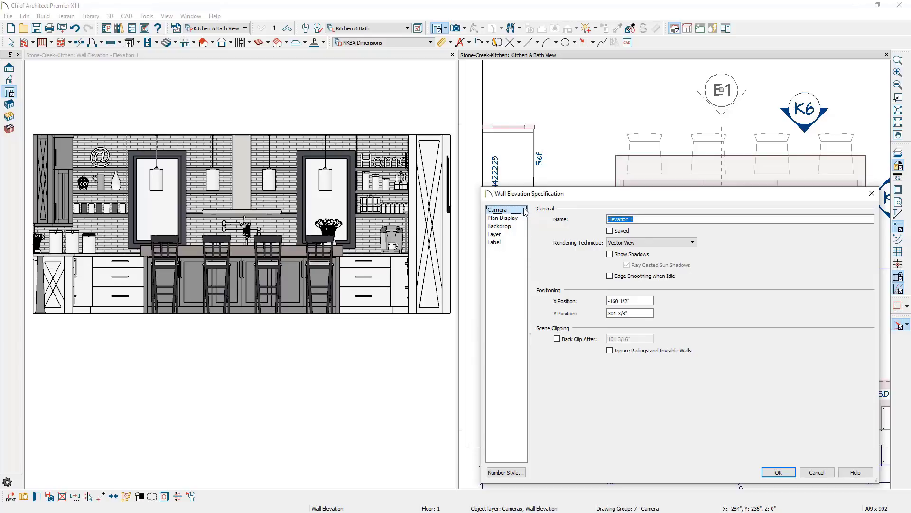
click(558, 338)
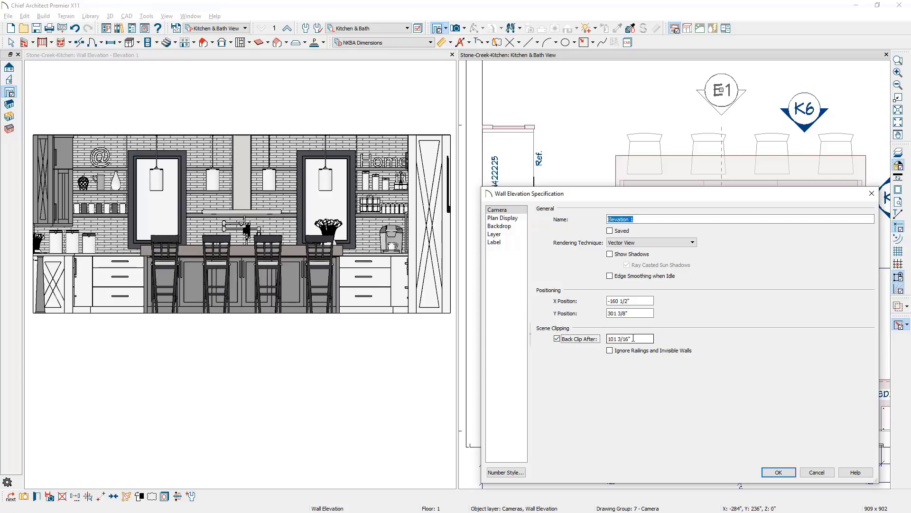
click(637, 338)
click(779, 473)
mouse_move(307, 326)
middle_down()
mouse_move(299, 319)
mouse_move(309, 341)
middle_up()
click(308, 340)
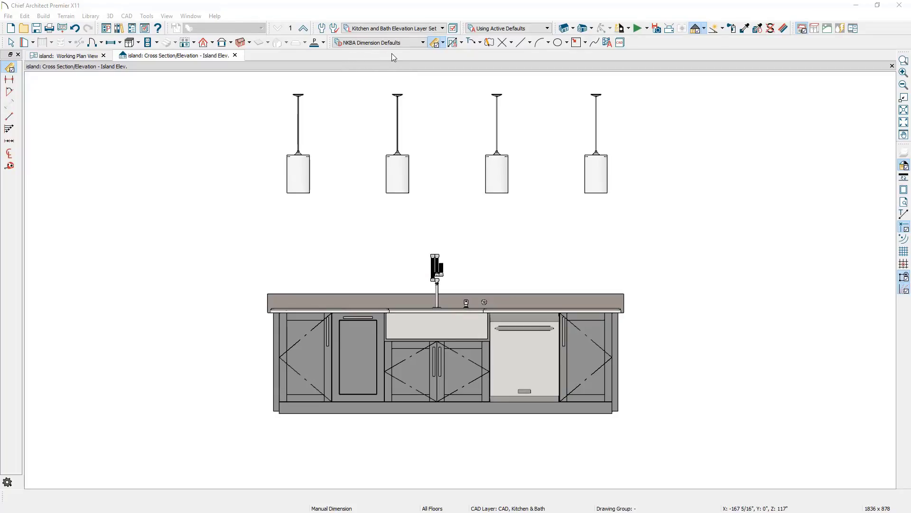
- Dimension the island's cabinet widths with a manual dimension string below the base, removing the extra markers at the dishwasher and sink cabinet centers
click(442, 43)
click(448, 57)
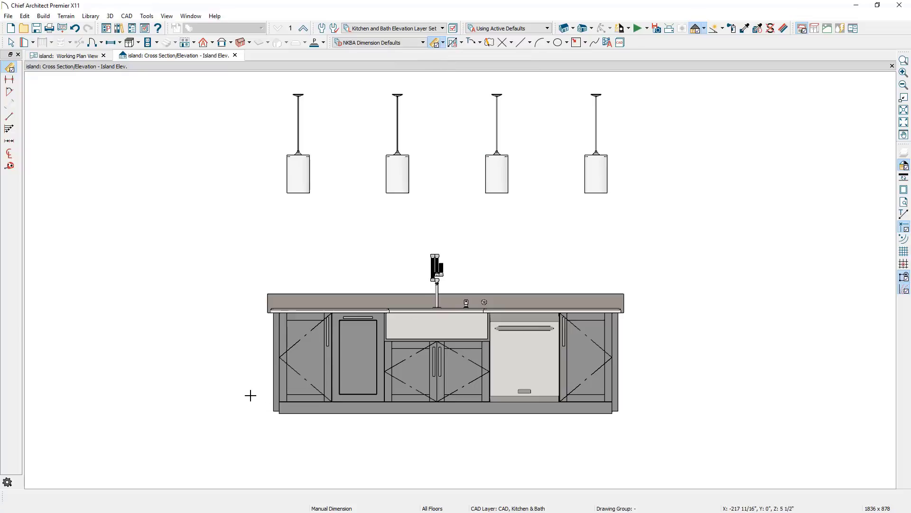
mouse_move(257, 394)
mouse_down()
mouse_move(621, 395)
mouse_move(580, 421)
mouse_move(580, 436)
mouse_up()
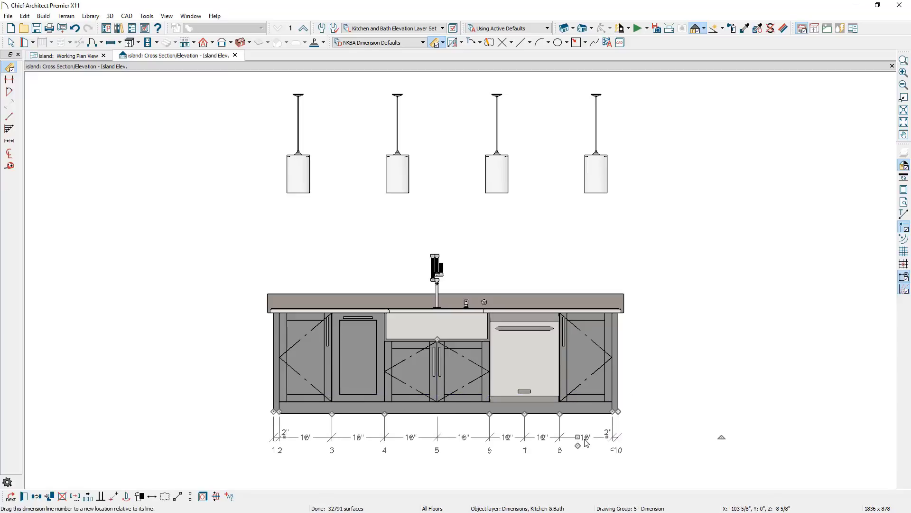
drag(525, 426, 558, 457)
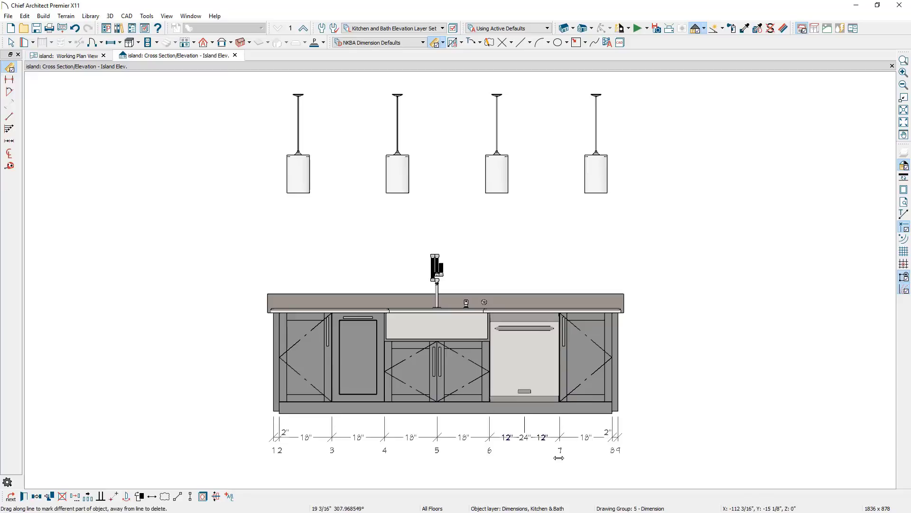
drag(437, 340, 526, 469)
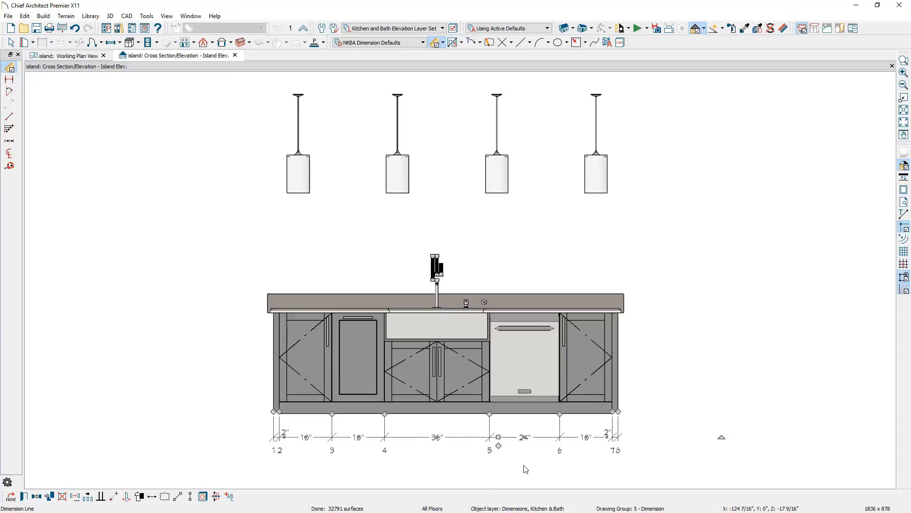
- Add an end-to-end dimension across the island base cabinets and place it below the cabinet width dimensions
click(442, 43)
click(458, 67)
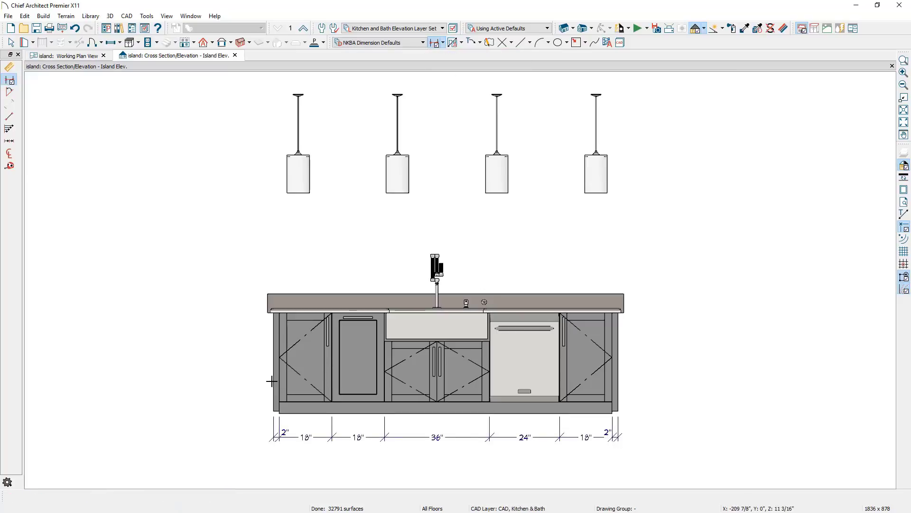
drag(256, 385, 619, 385)
drag(540, 385, 539, 451)
key(Escape)
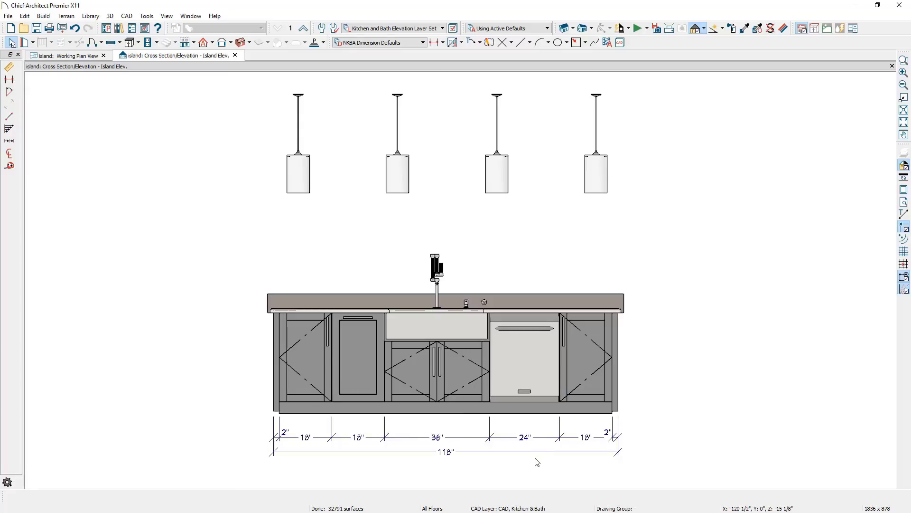